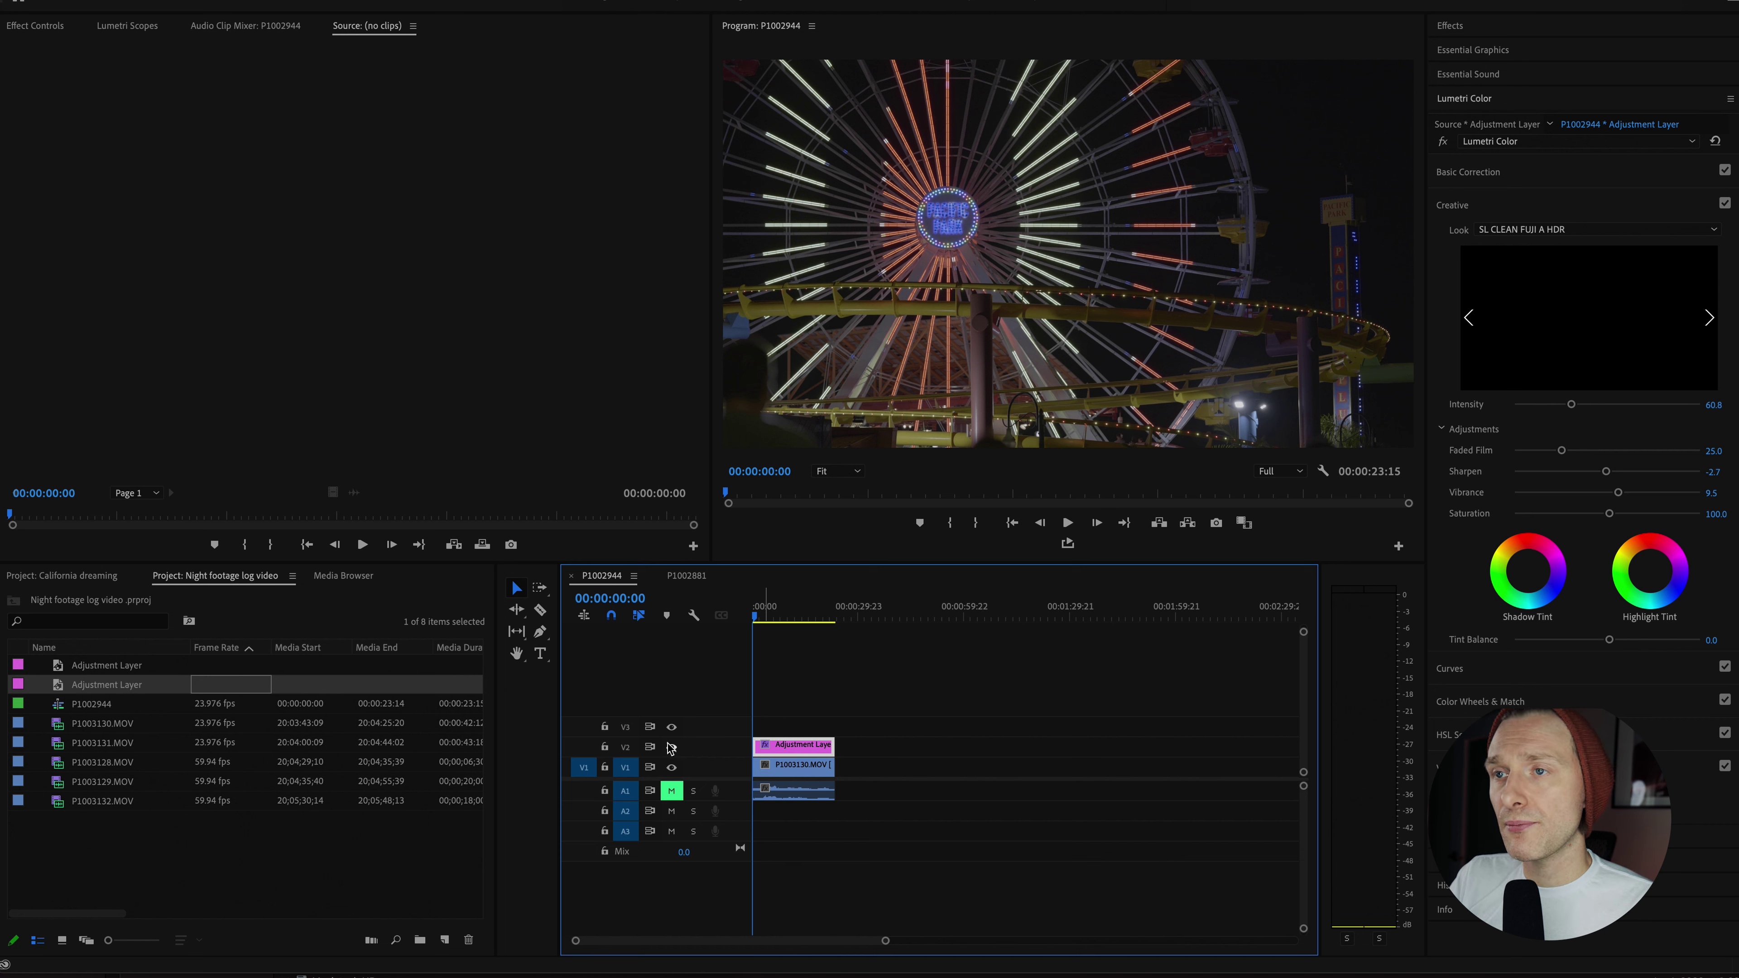
# - Compare the flat footage by toggling the old grading layer off and on during playback
pyautogui.click(671, 746)
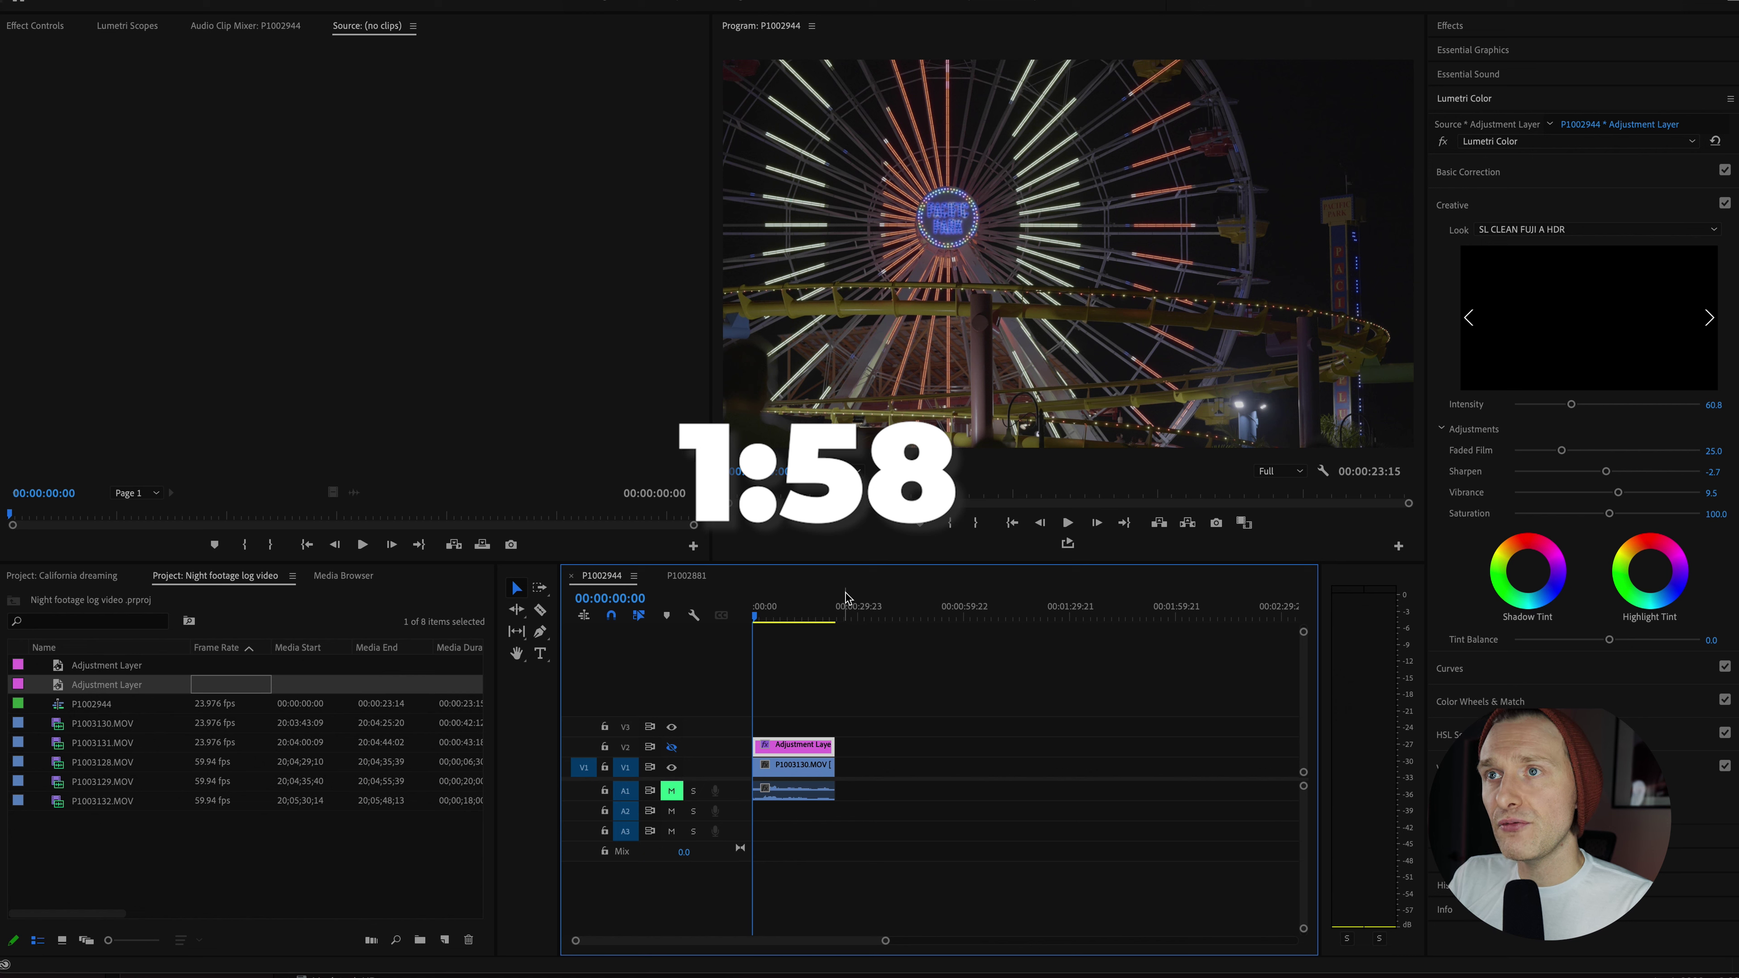
pyautogui.press('space')
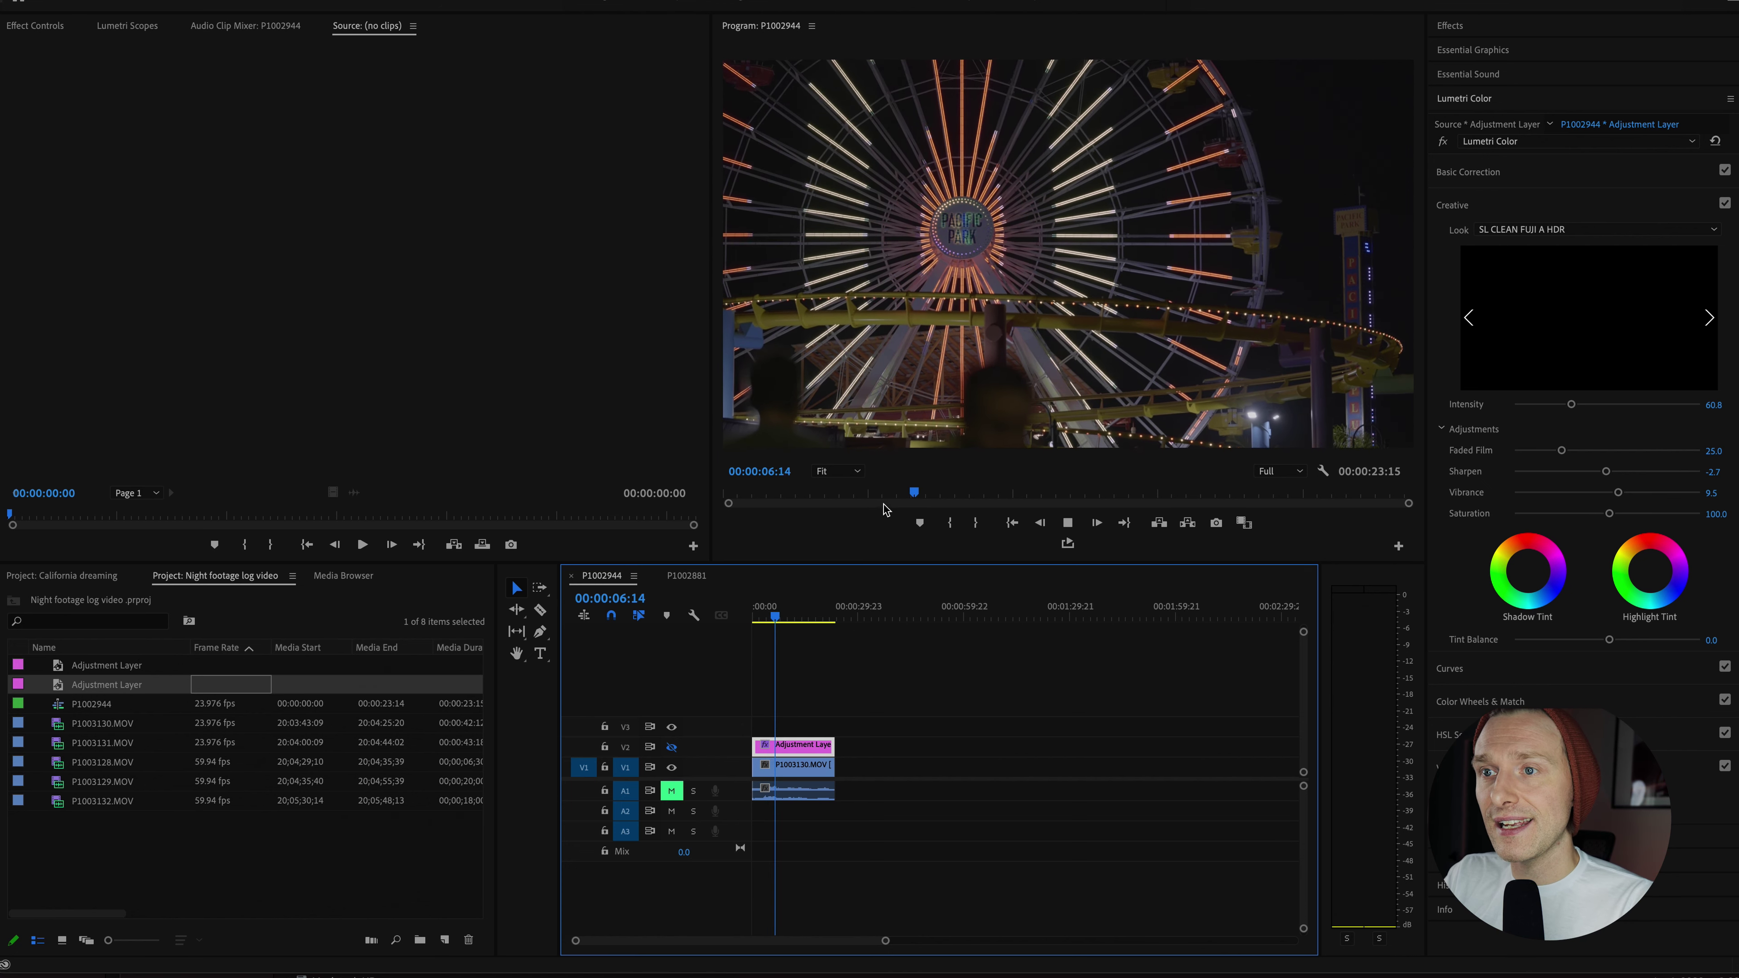
pyautogui.click(672, 748)
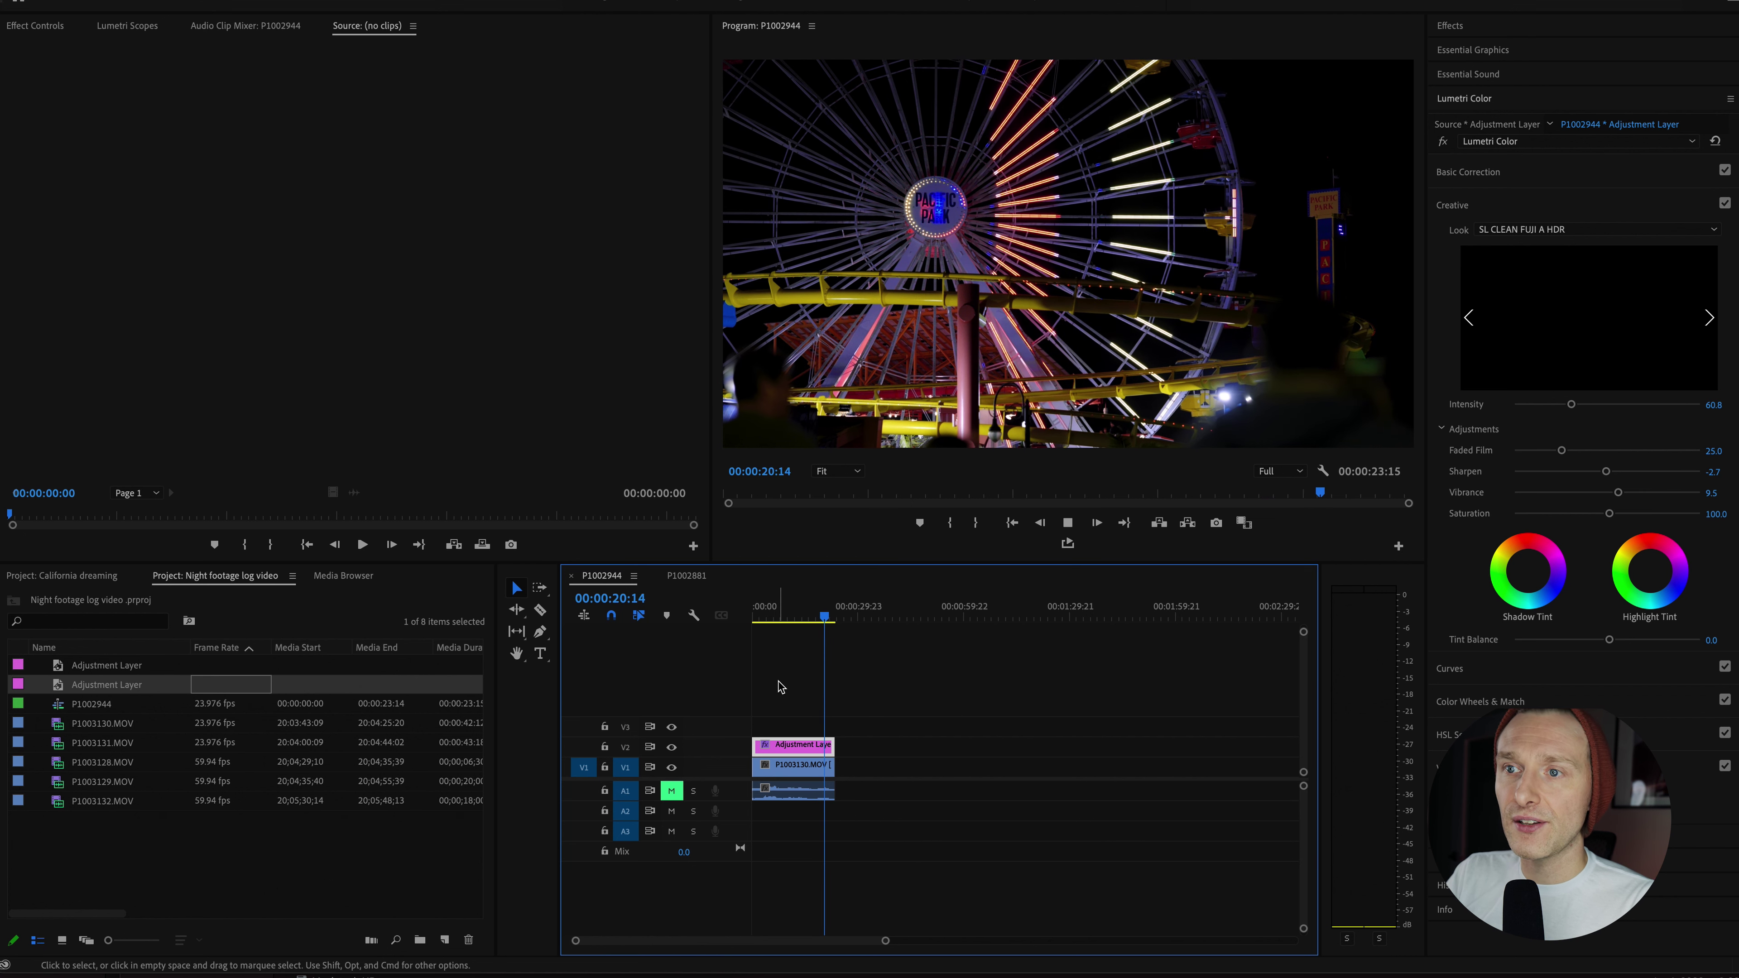
pyautogui.press('space')
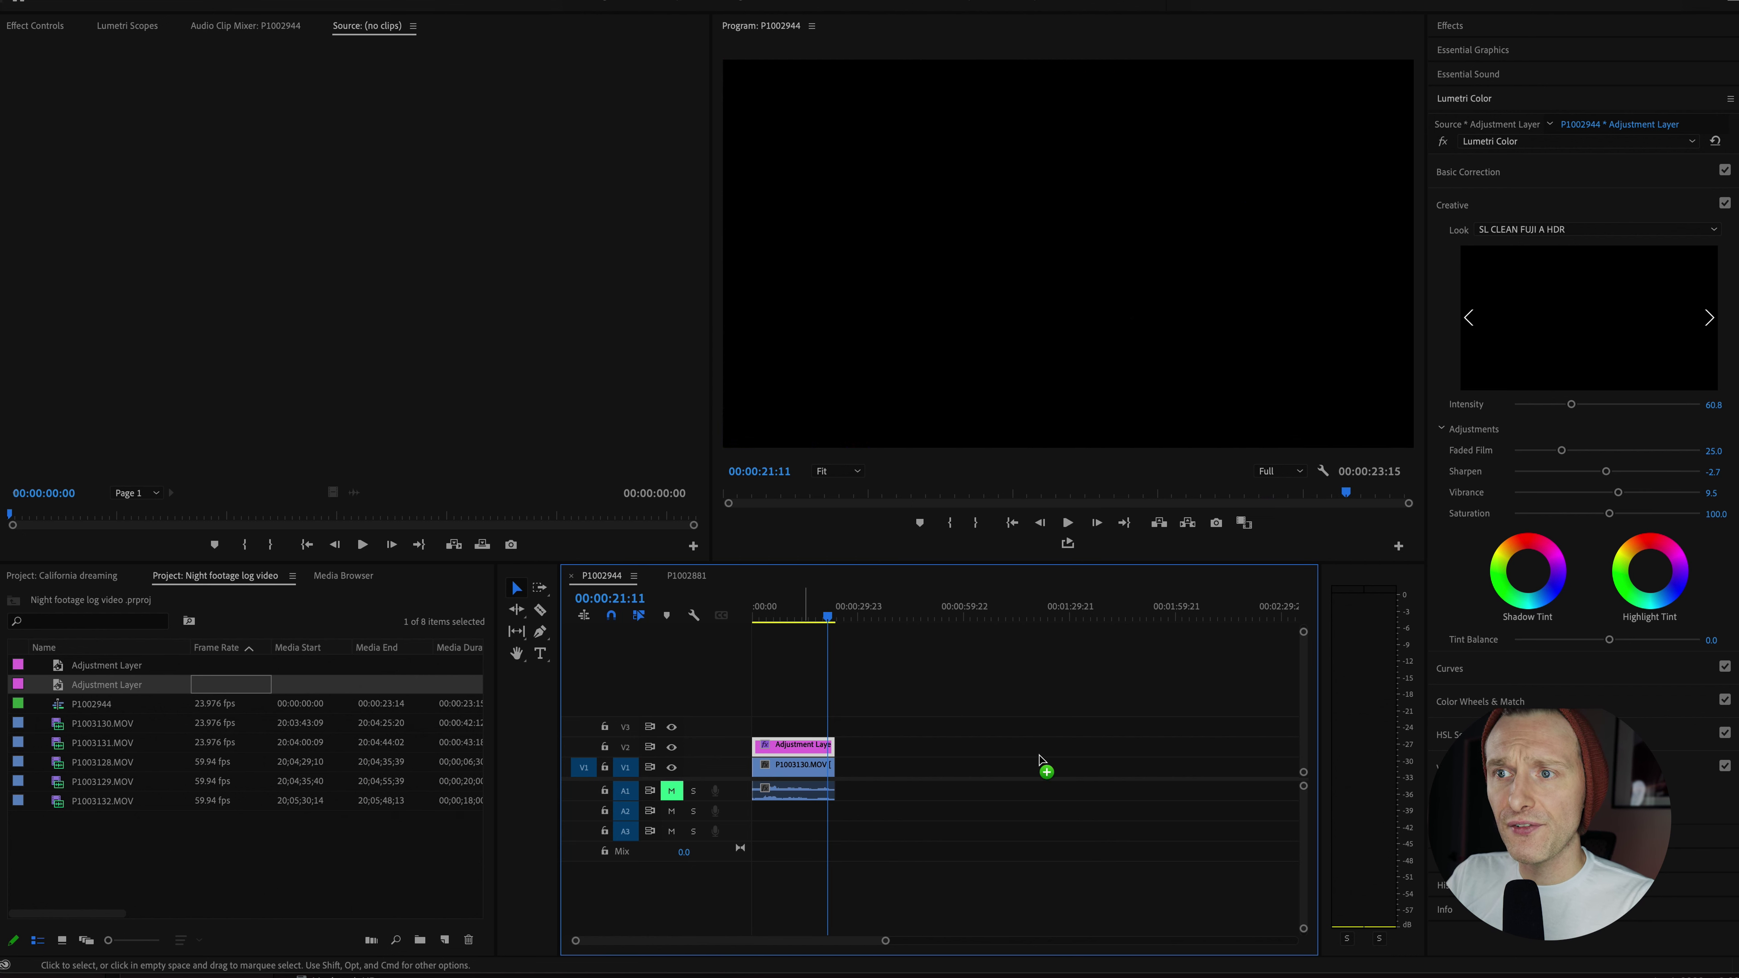
# - Move the old adjustment layer later and create a new 3840×2160 adjustment layer
pyautogui.moveTo(1038, 759); pyautogui.dragTo(1129, 747)
pyautogui.click(209, 853)
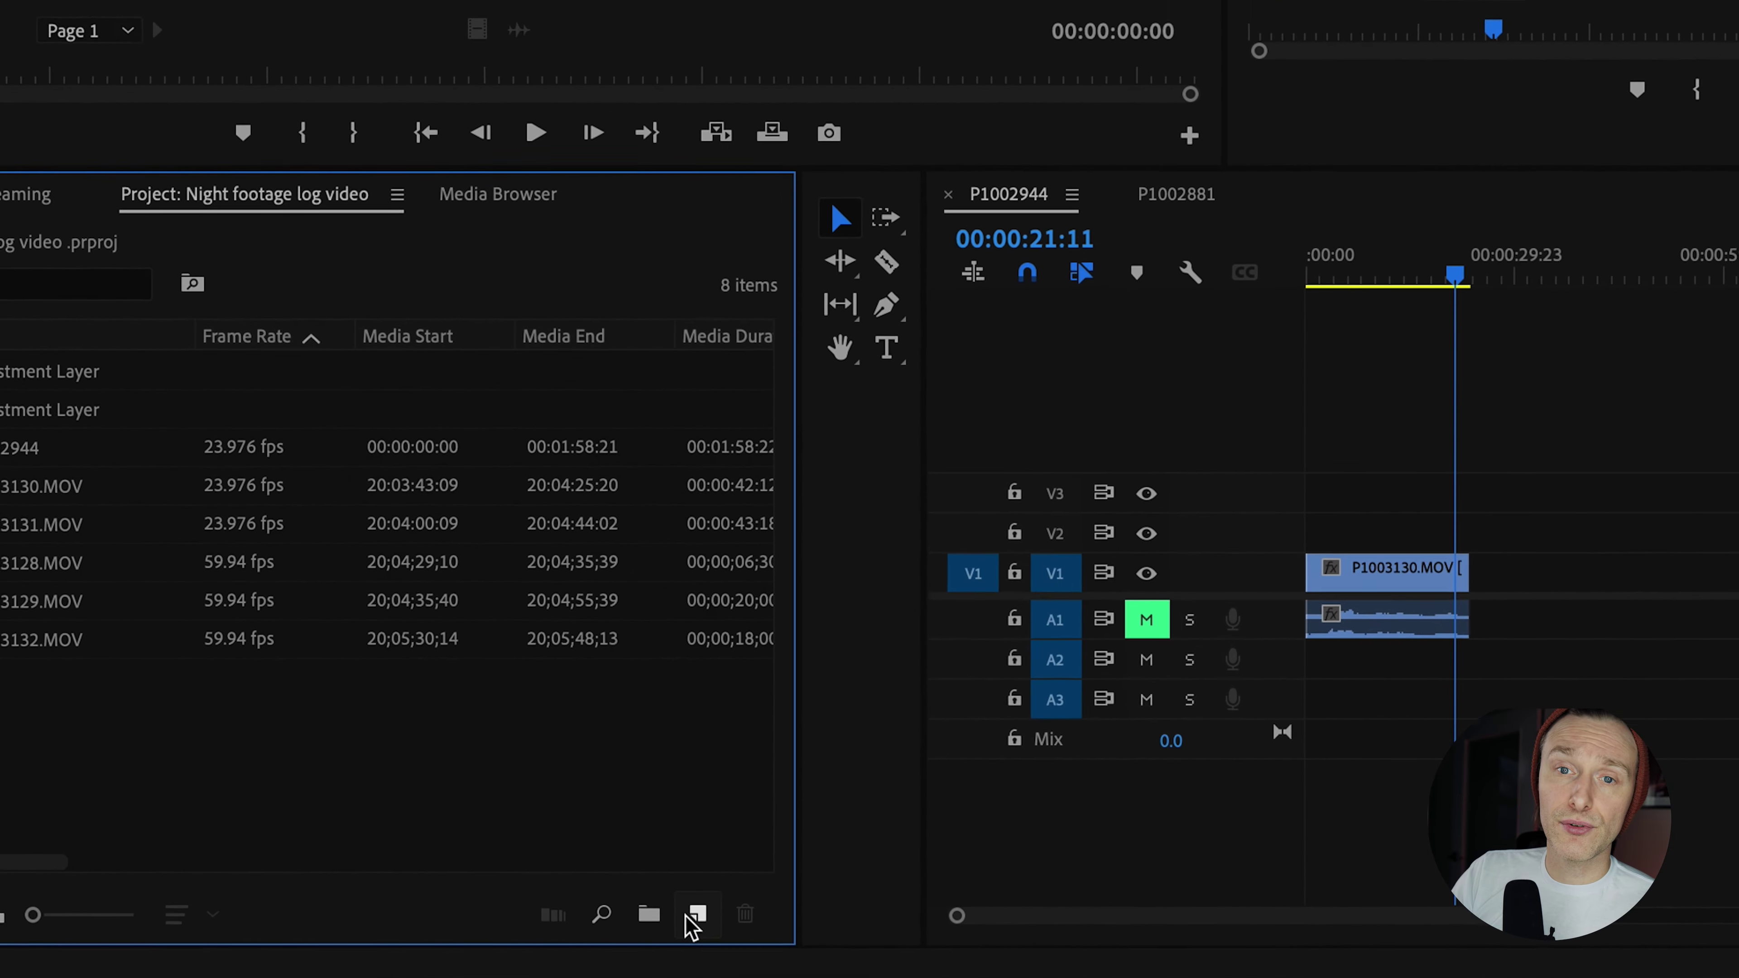
pyautogui.click(733, 911)
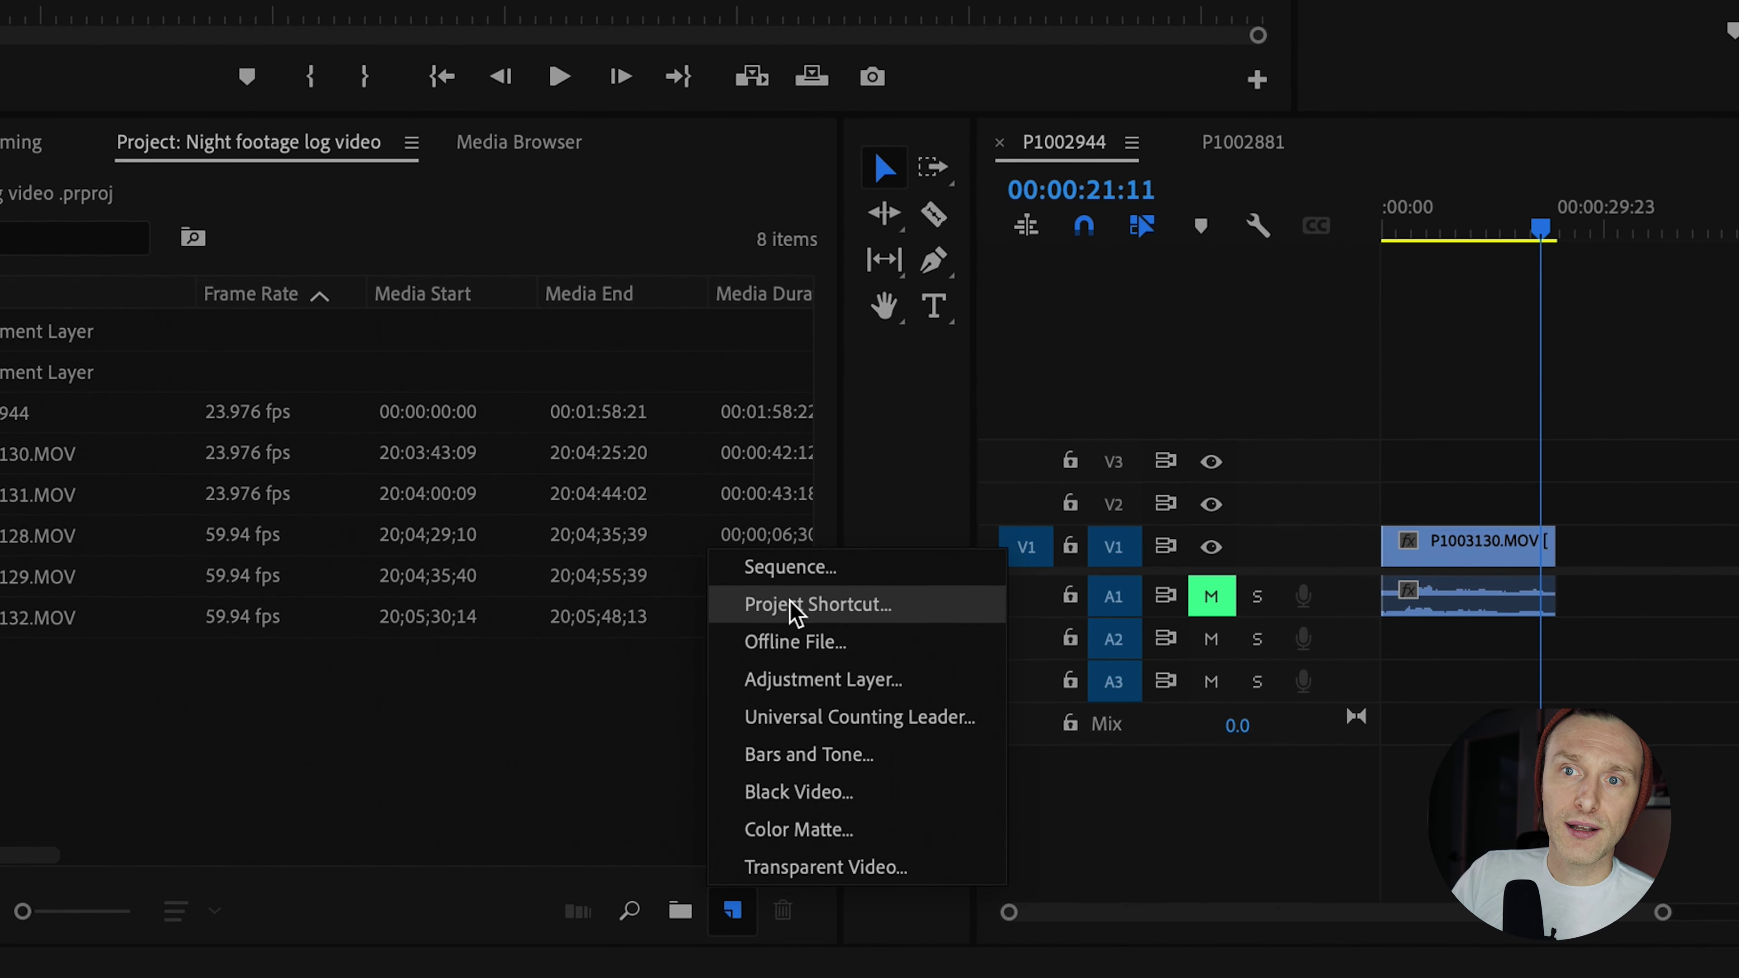
pyautogui.click(796, 680)
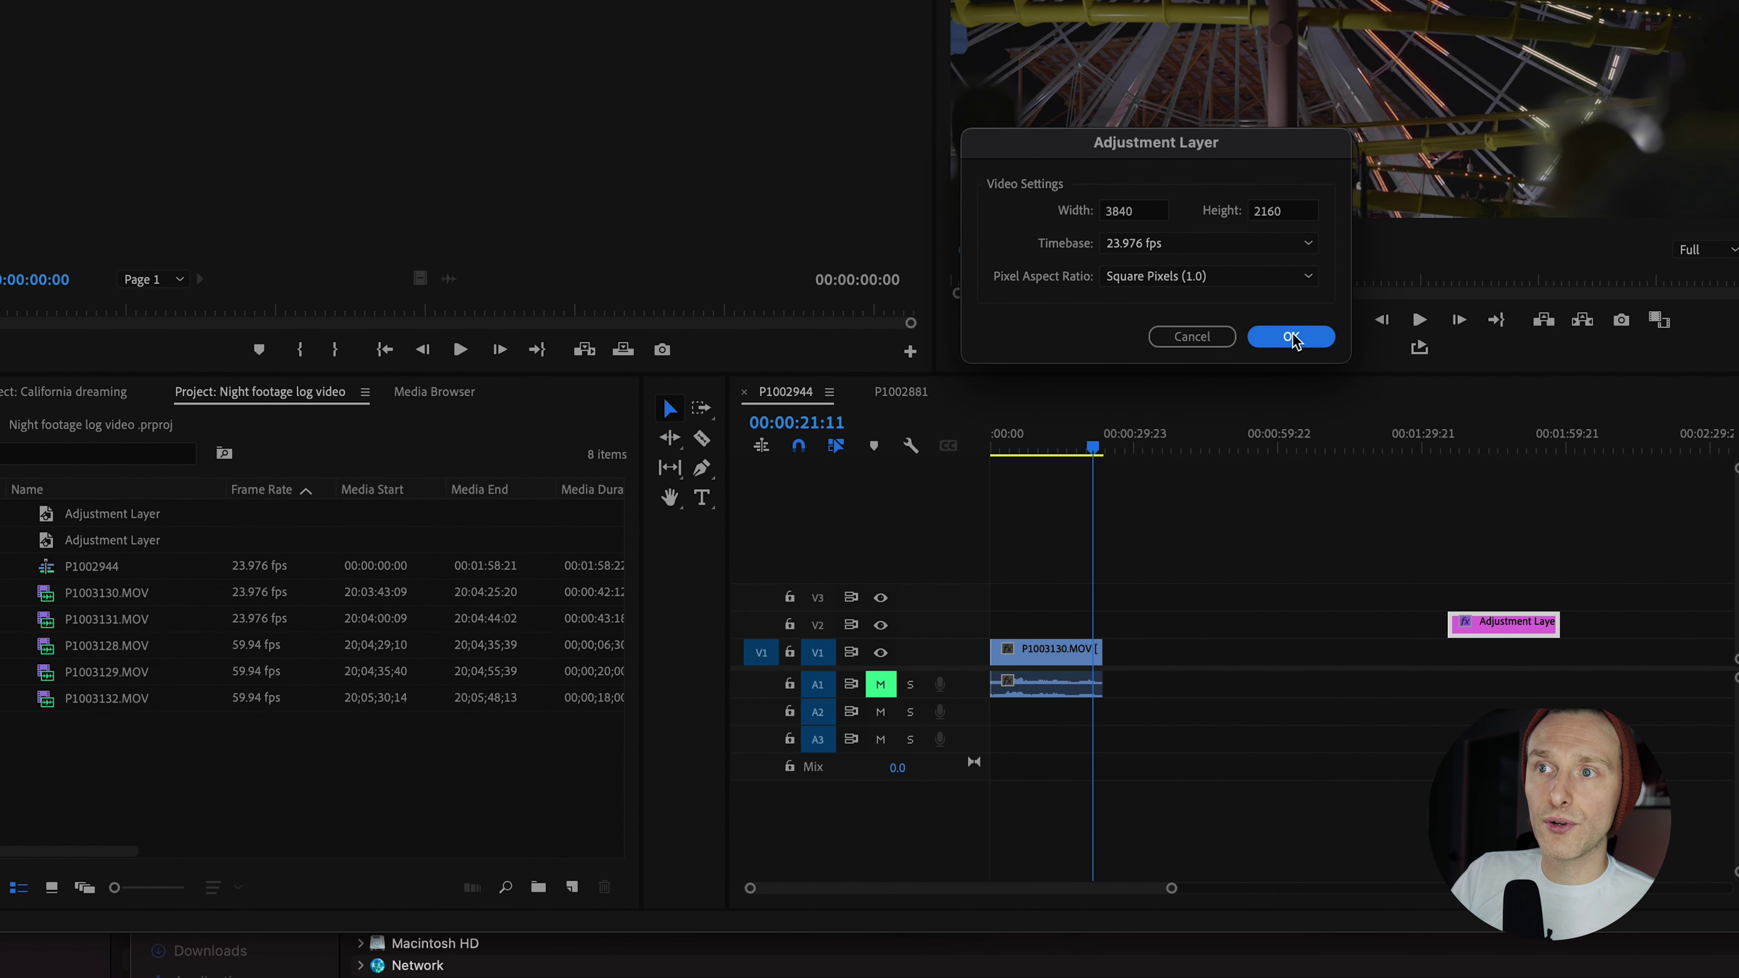
pyautogui.click(1428, 286)
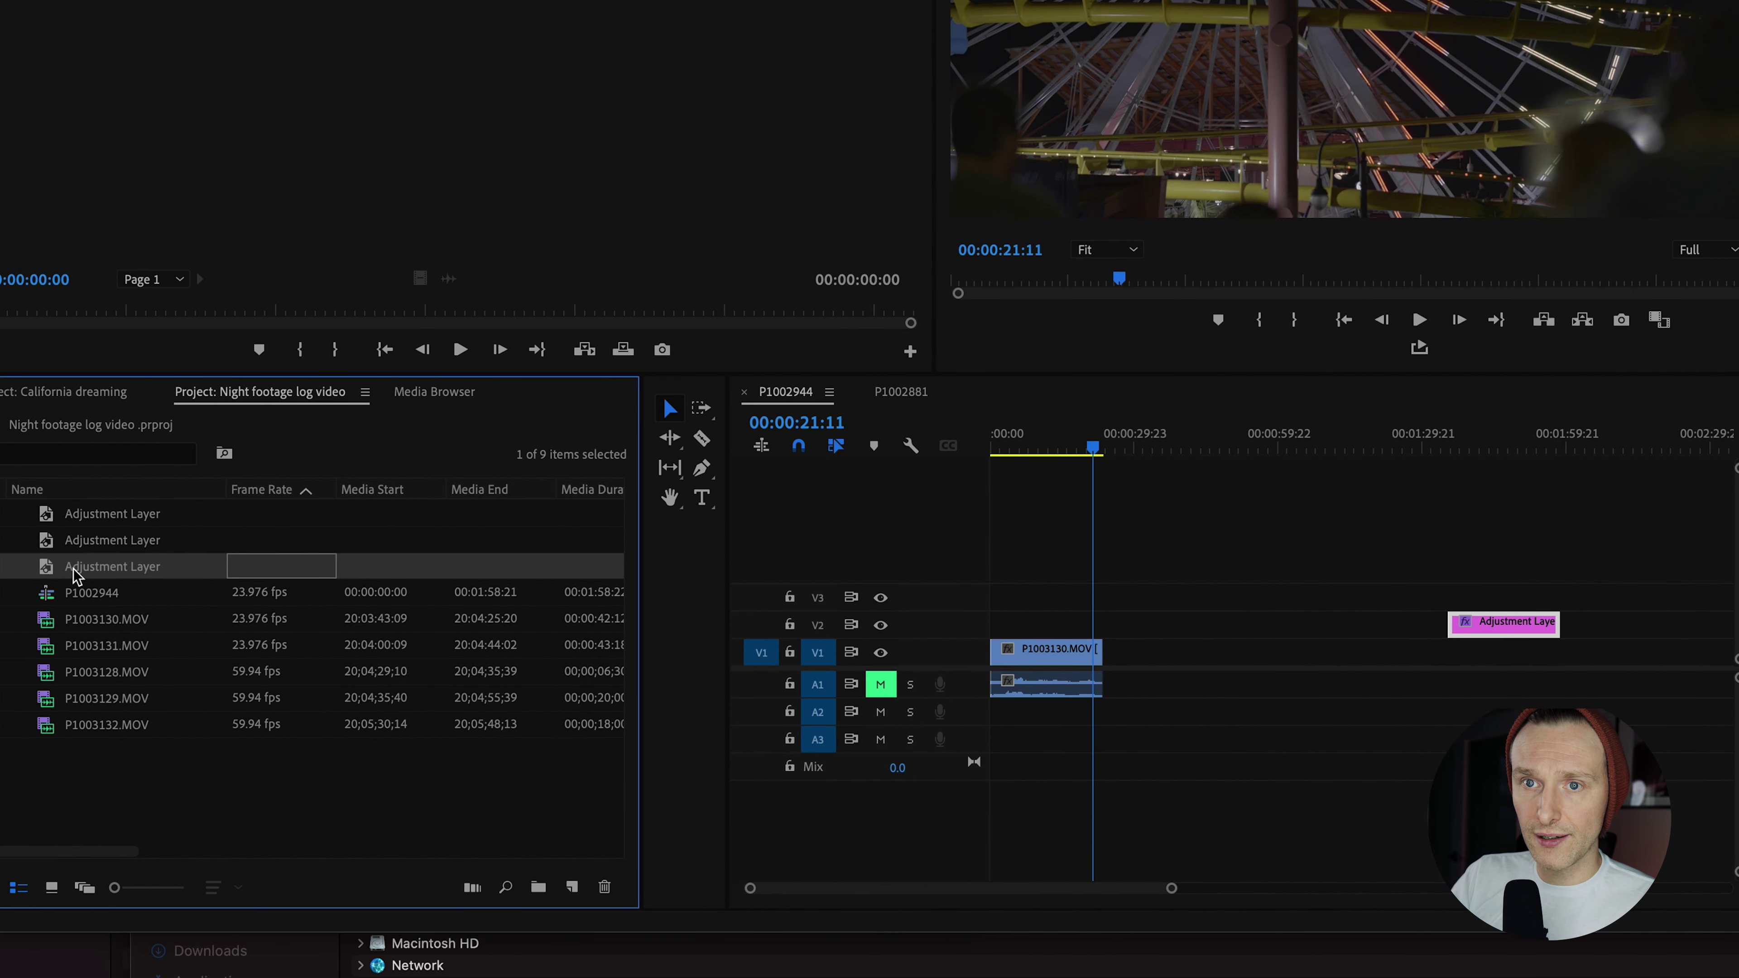
# - Place the new adjustment layer on V2 above the Ferris wheel clip, playhead at 00:00:05:01
pyautogui.moveTo(75, 575); pyautogui.dragTo(1100, 620)
pyautogui.click(1079, 634)
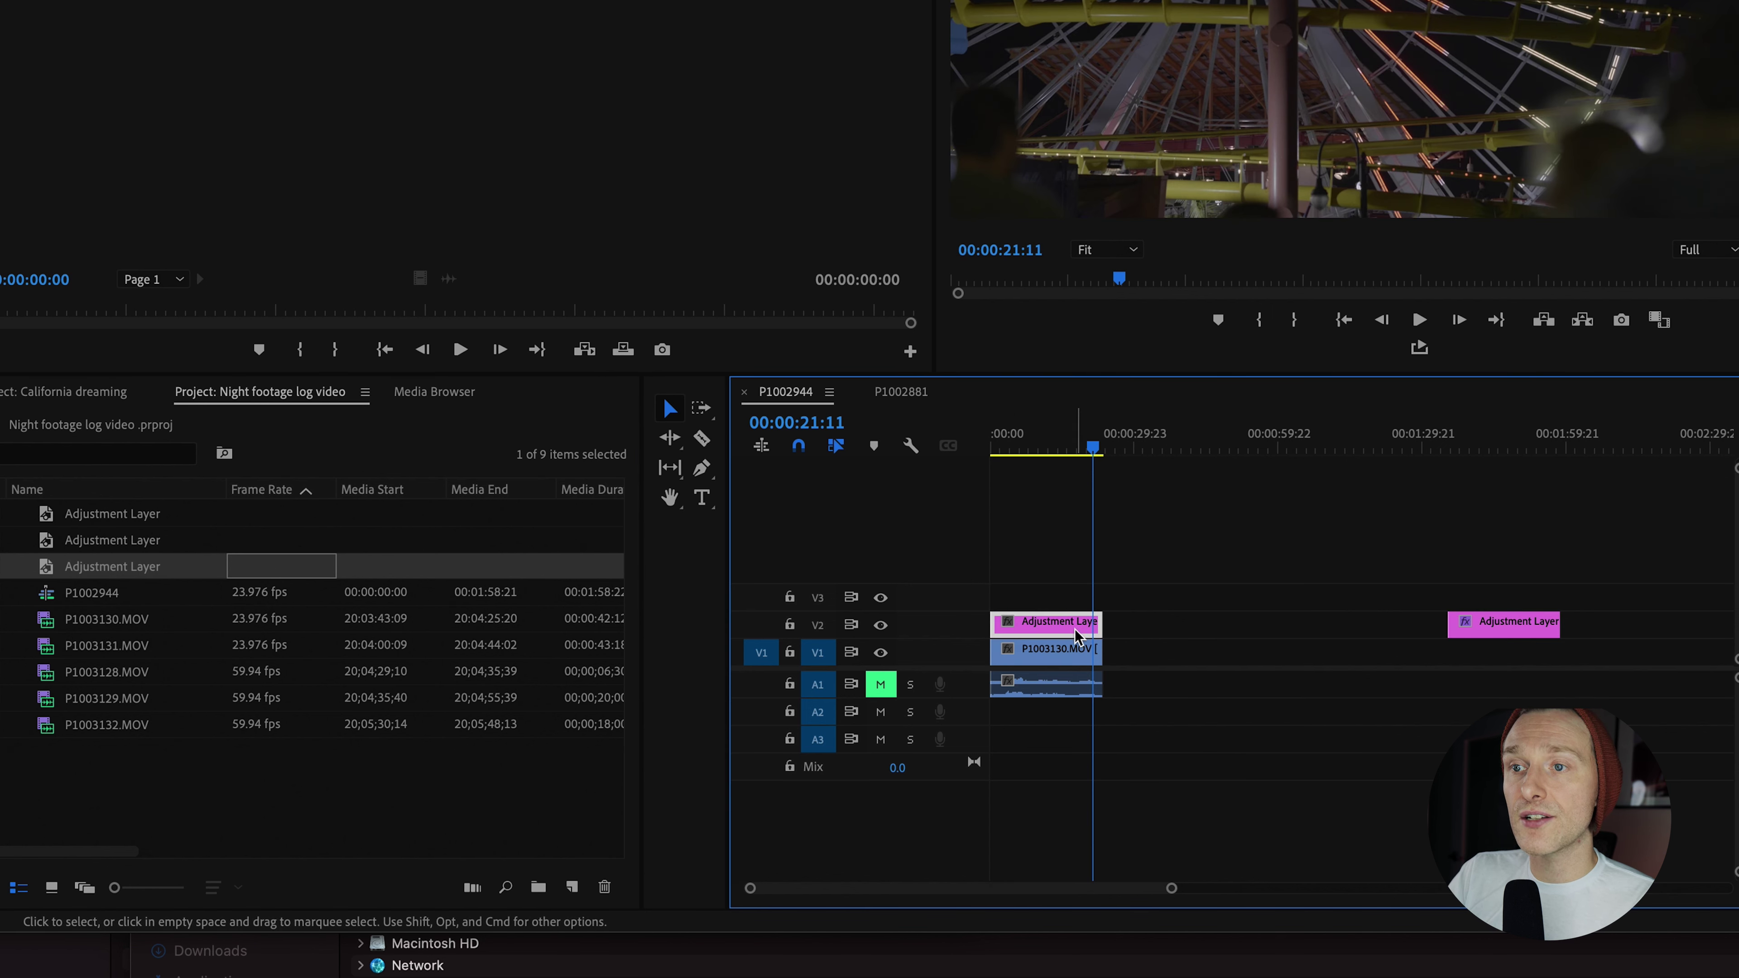
pyautogui.click(1020, 445)
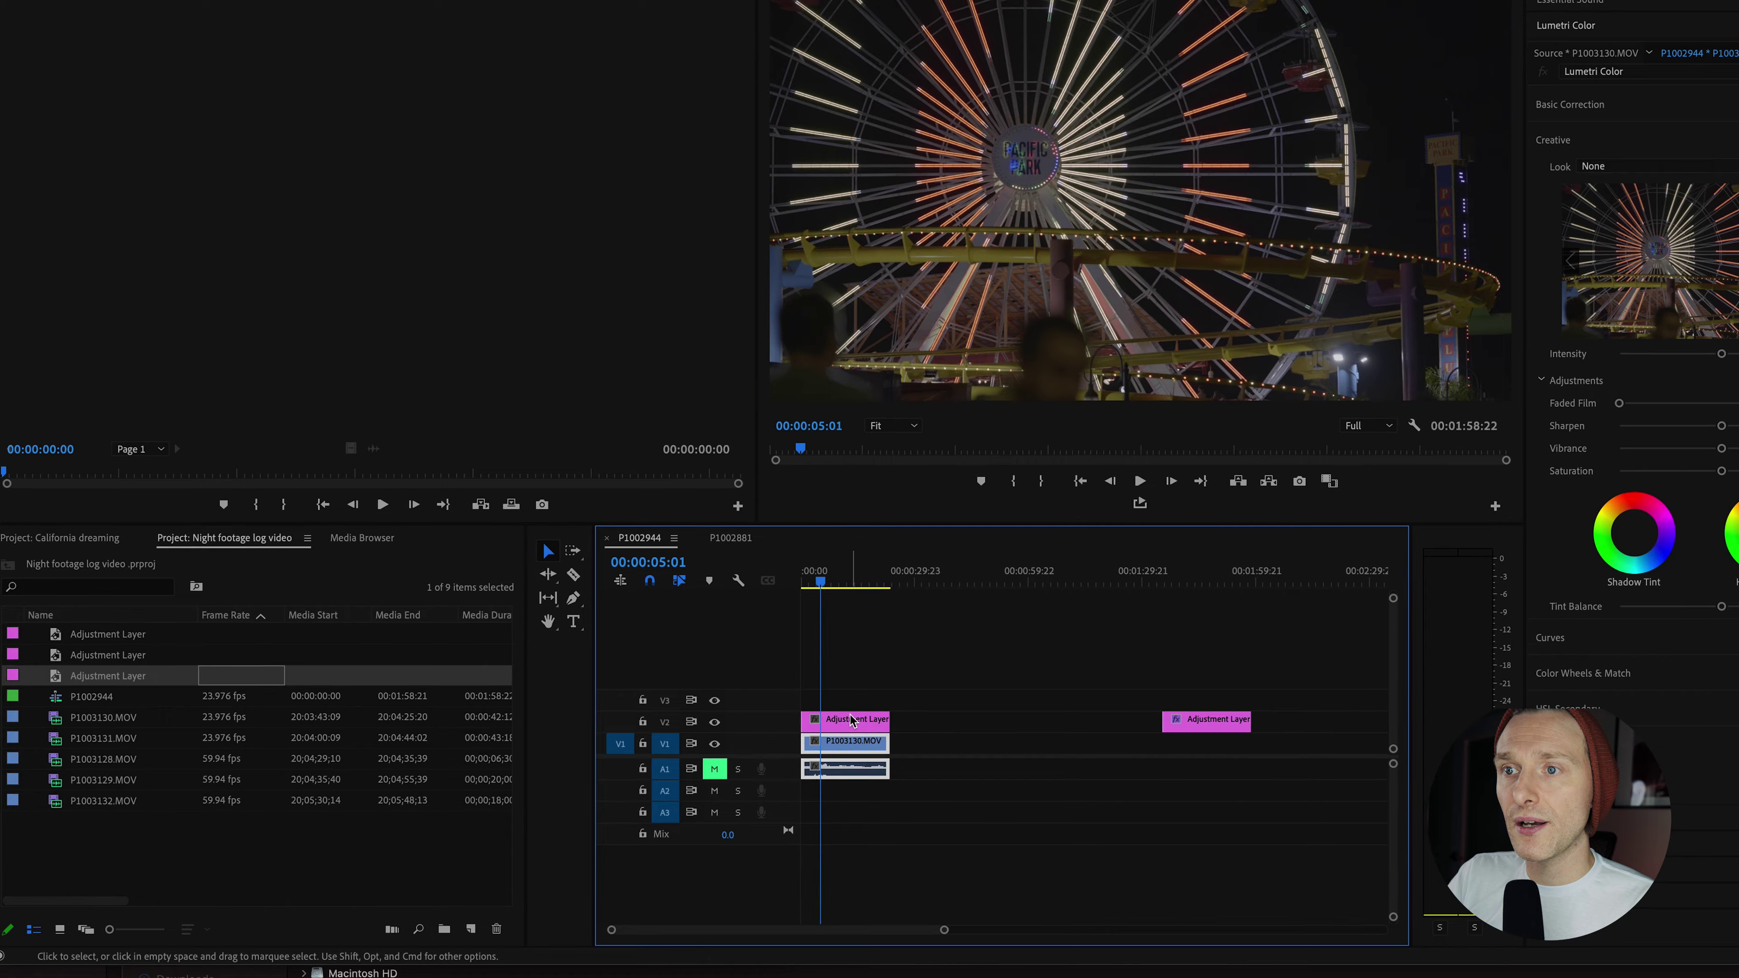
# - Set the Basic Correction Input LUT to AMIRA_Default_LogC2Rec709 and preview the result
pyautogui.click(851, 719)
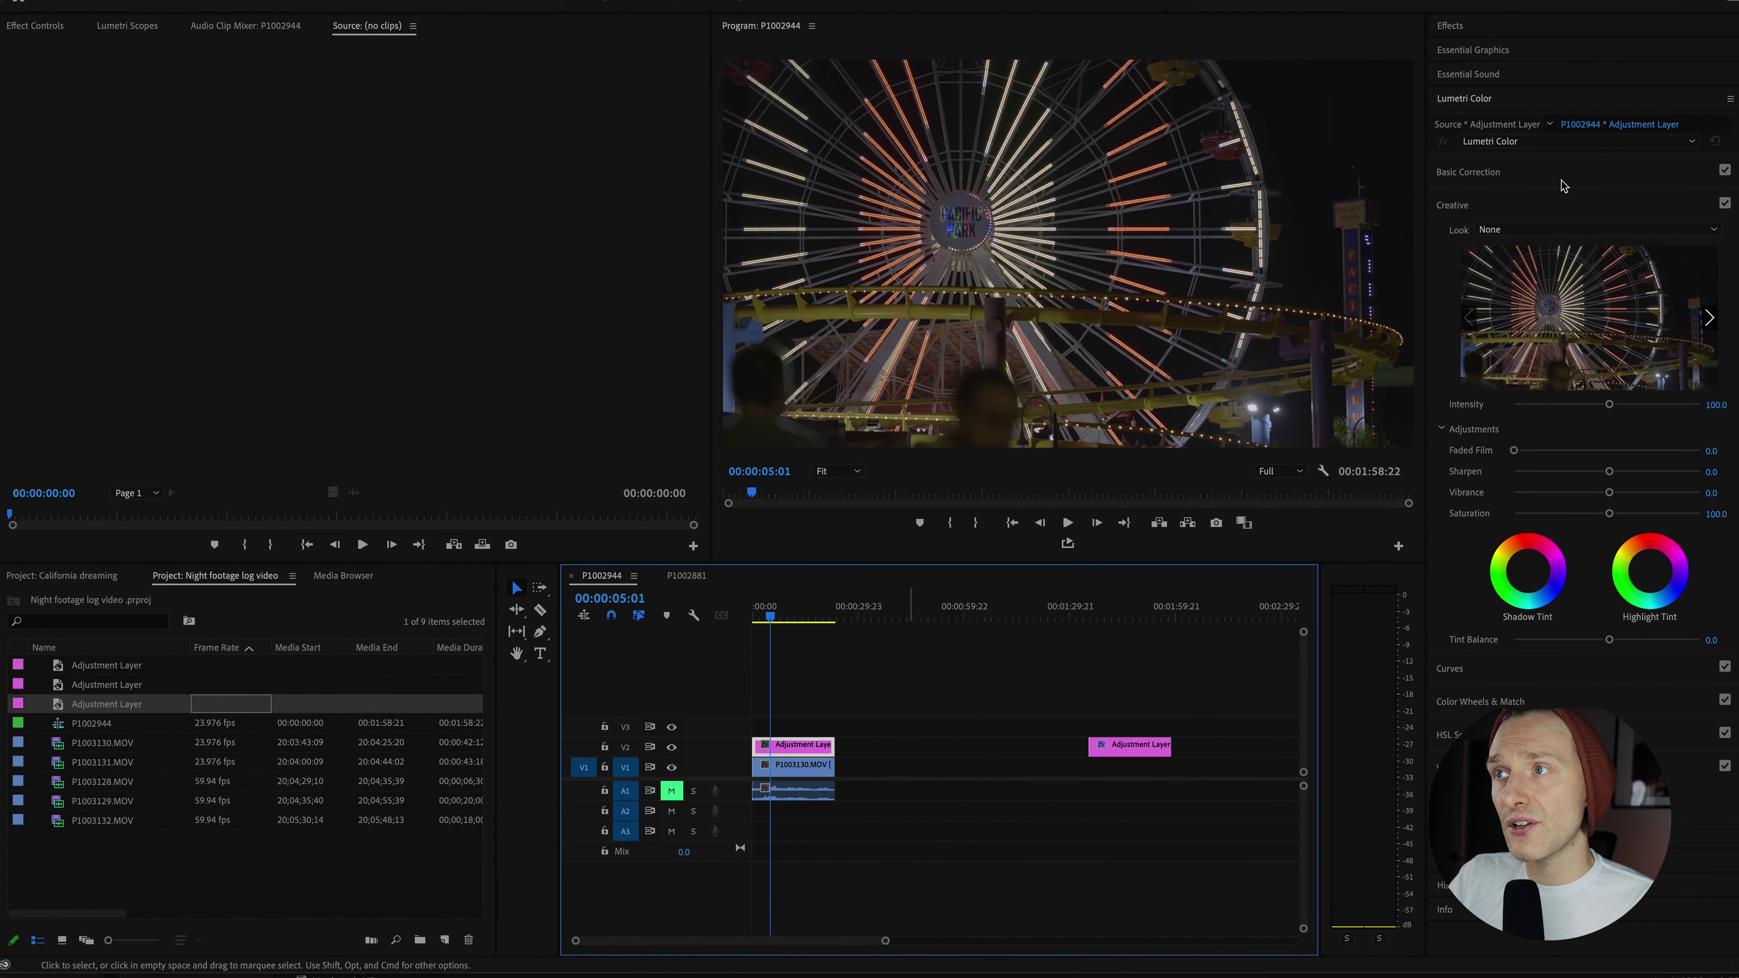
pyautogui.click(1516, 174)
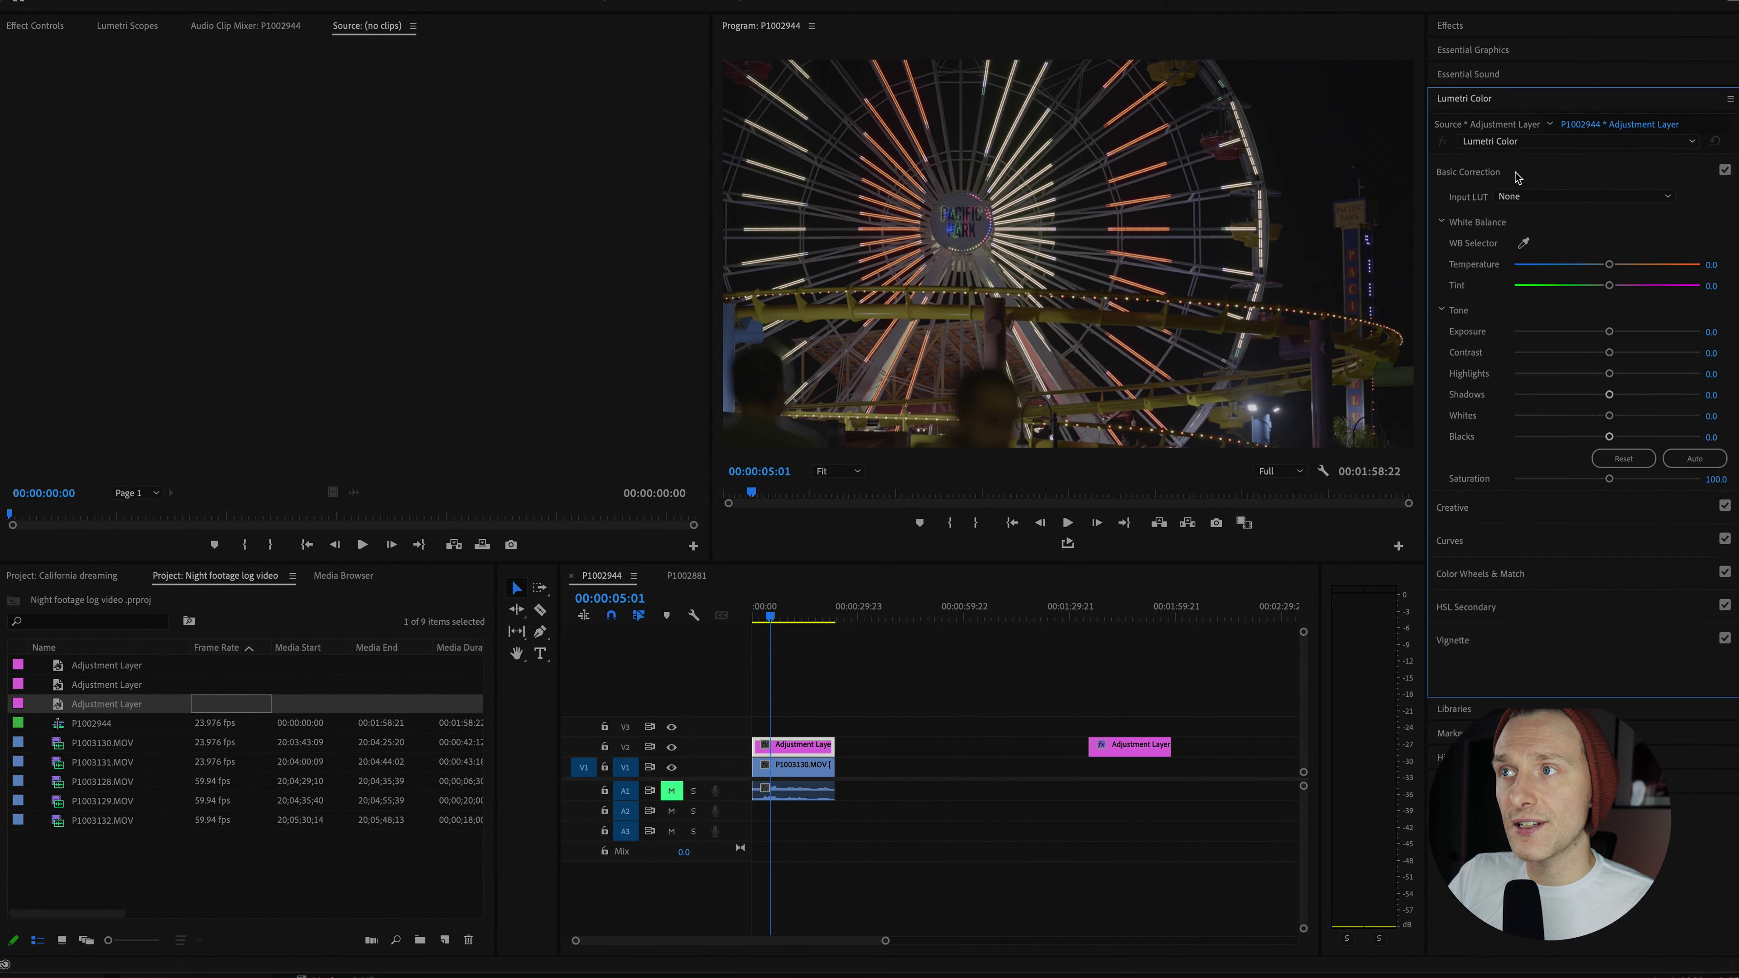
pyautogui.click(1554, 201)
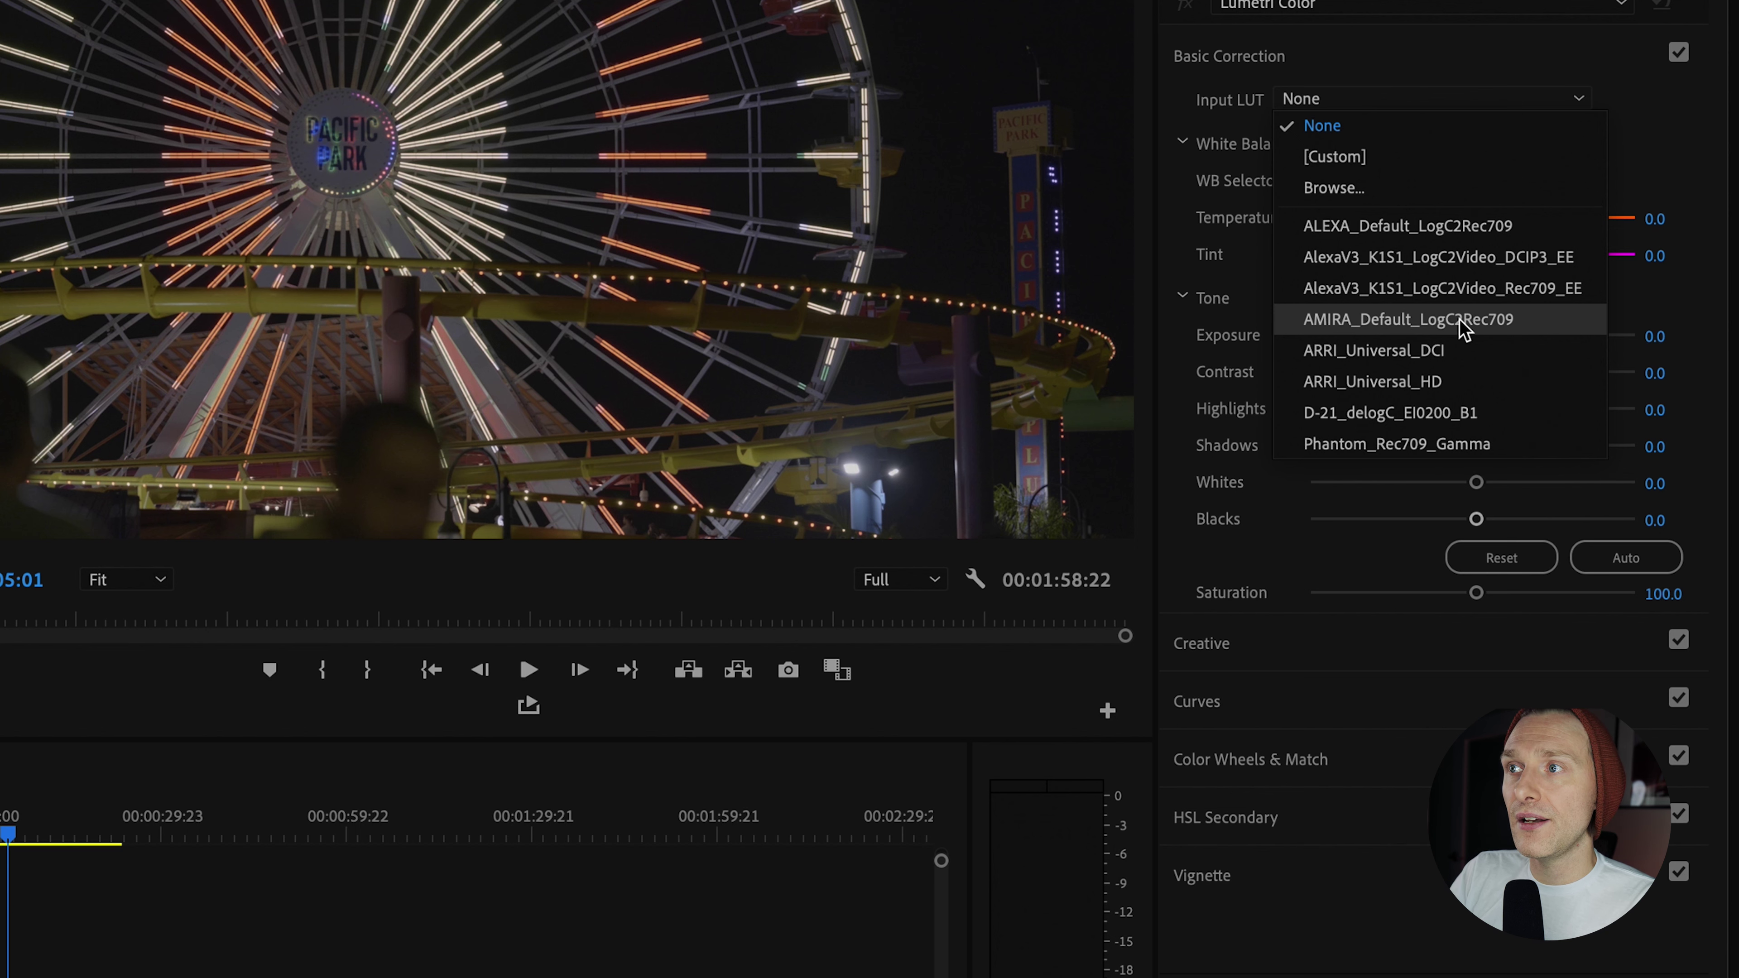
pyautogui.click(1460, 320)
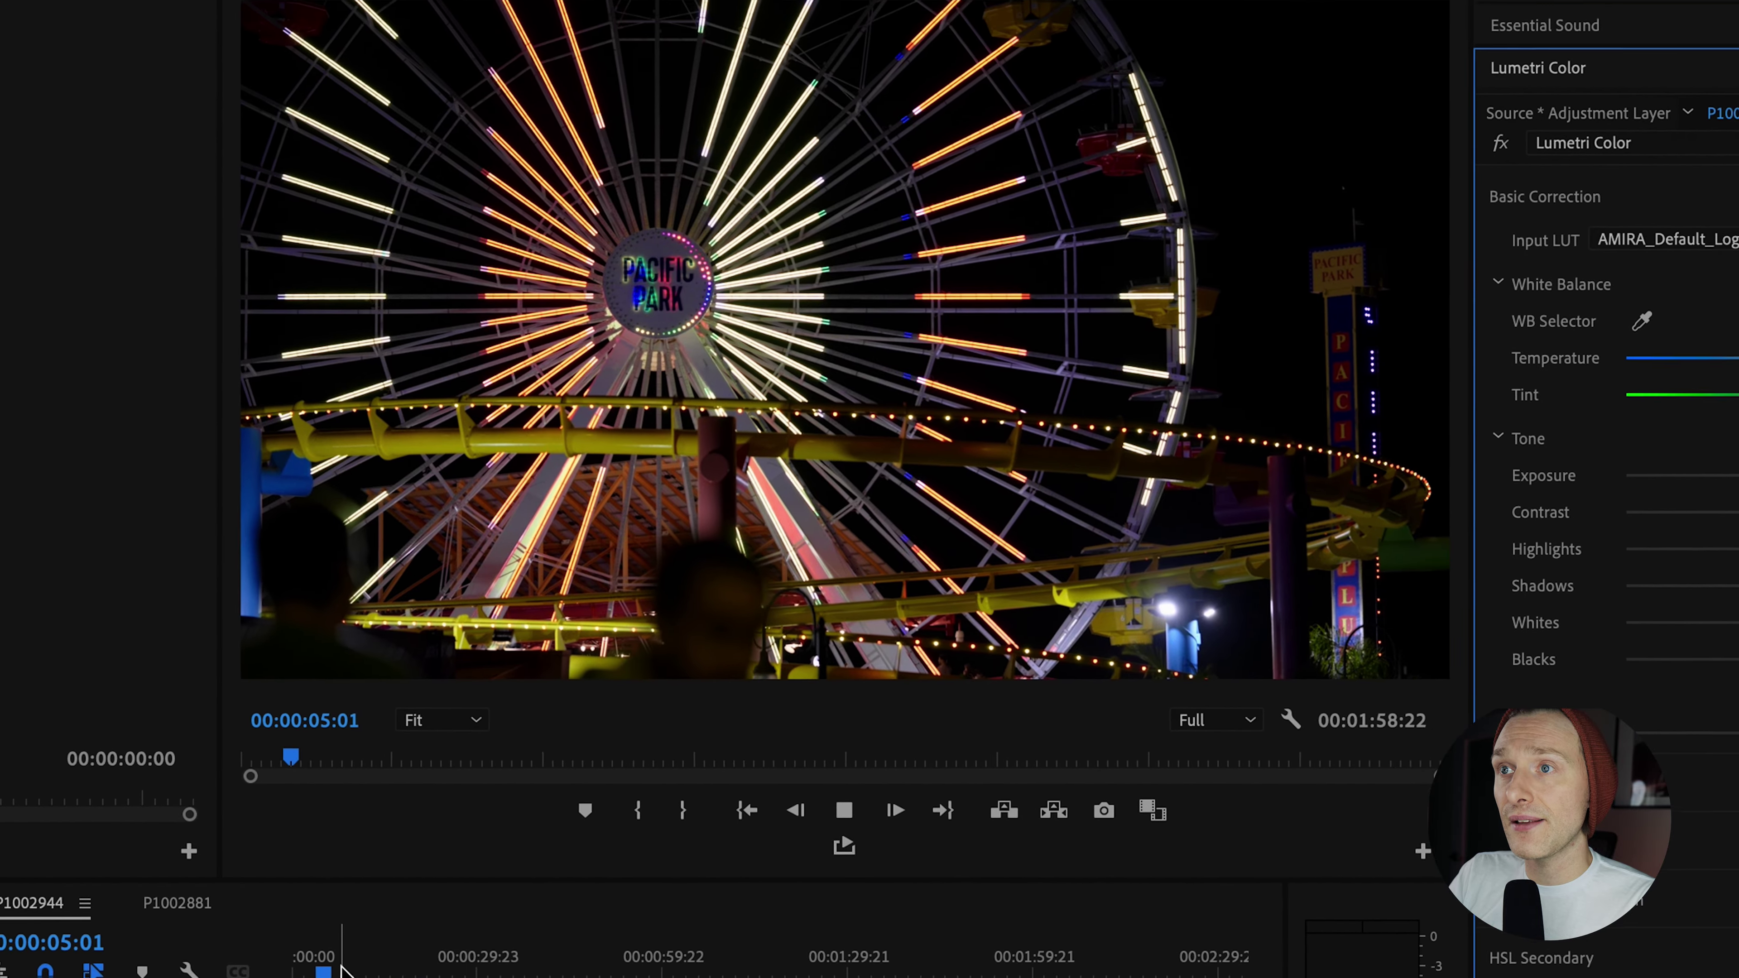
pyautogui.press('space')
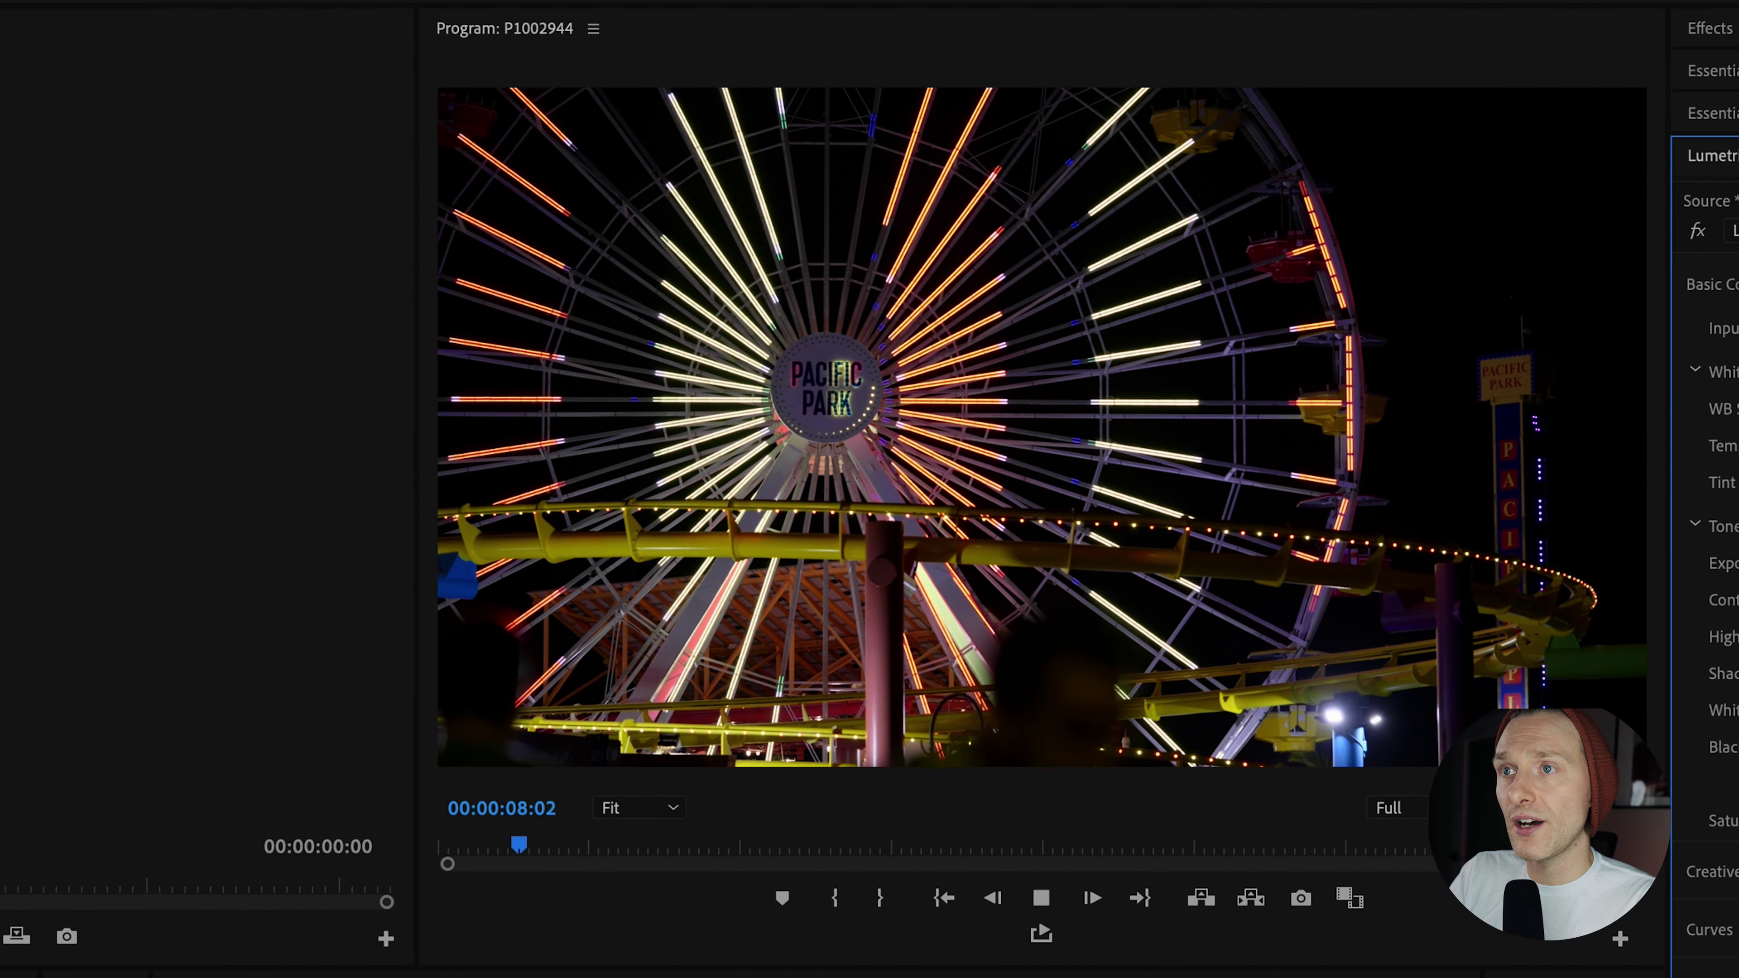
pyautogui.press('space')
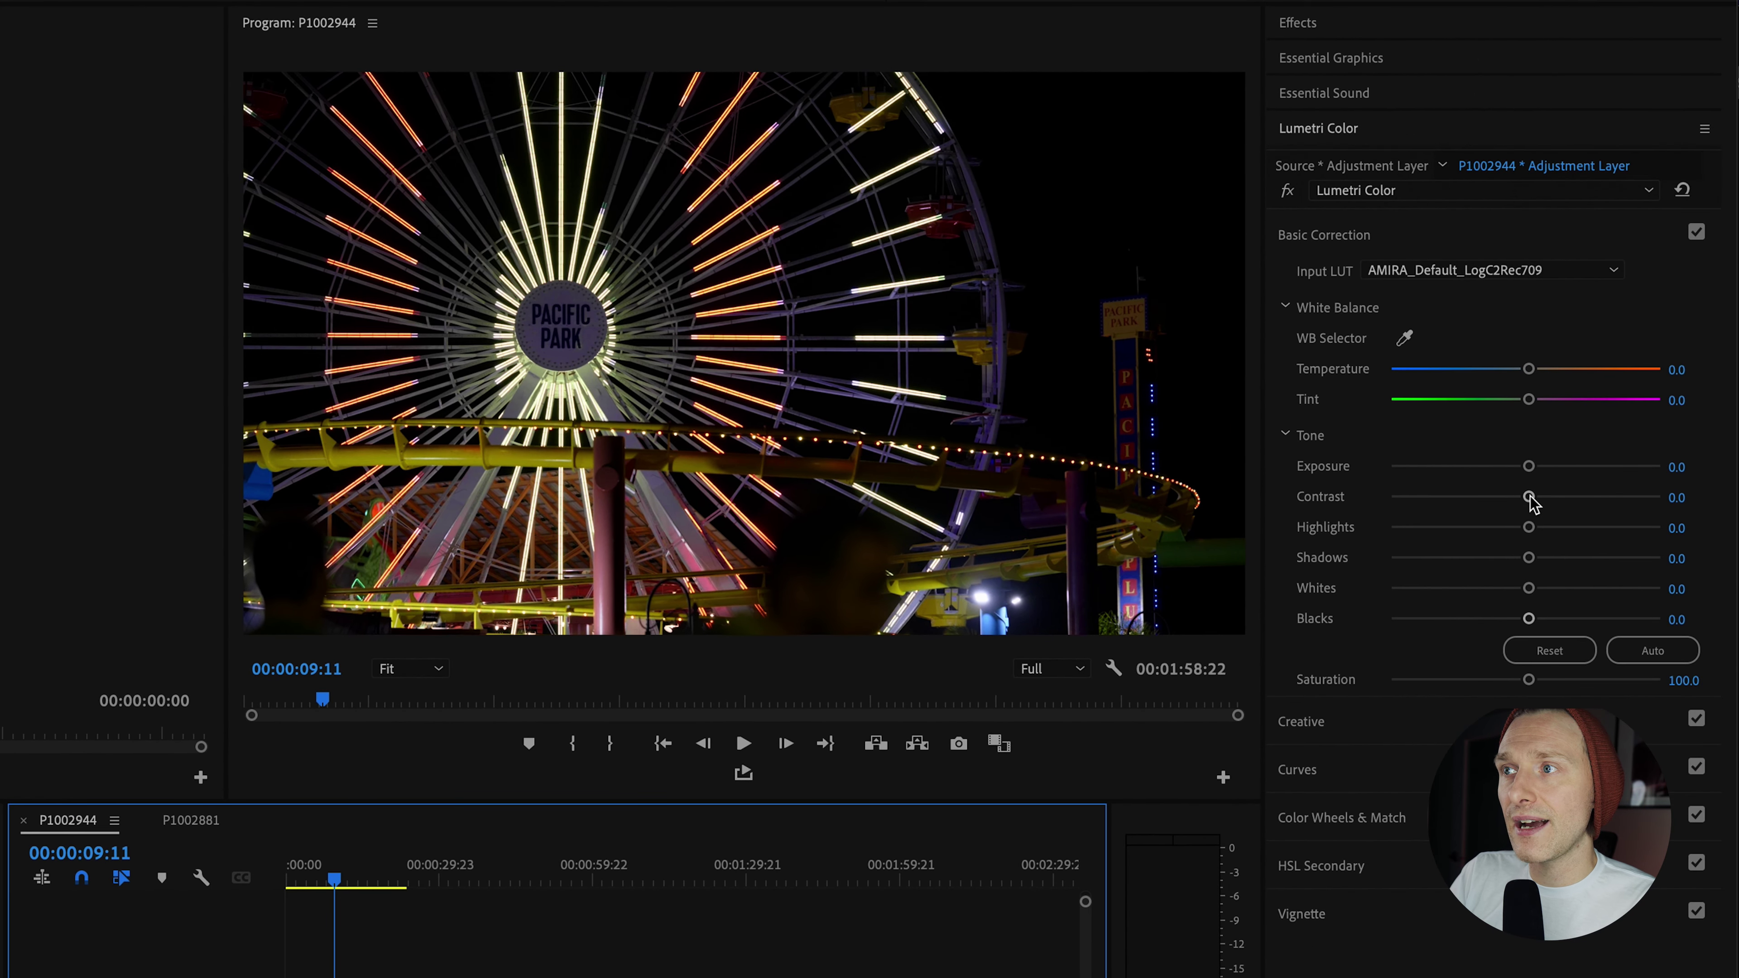
# - Set Contrast -34.2, Highlights 26.4, Shadows 13.4, Whites 21.2 and Temperature 7.4
pyautogui.moveTo(1529, 497); pyautogui.dragTo(1484, 498)
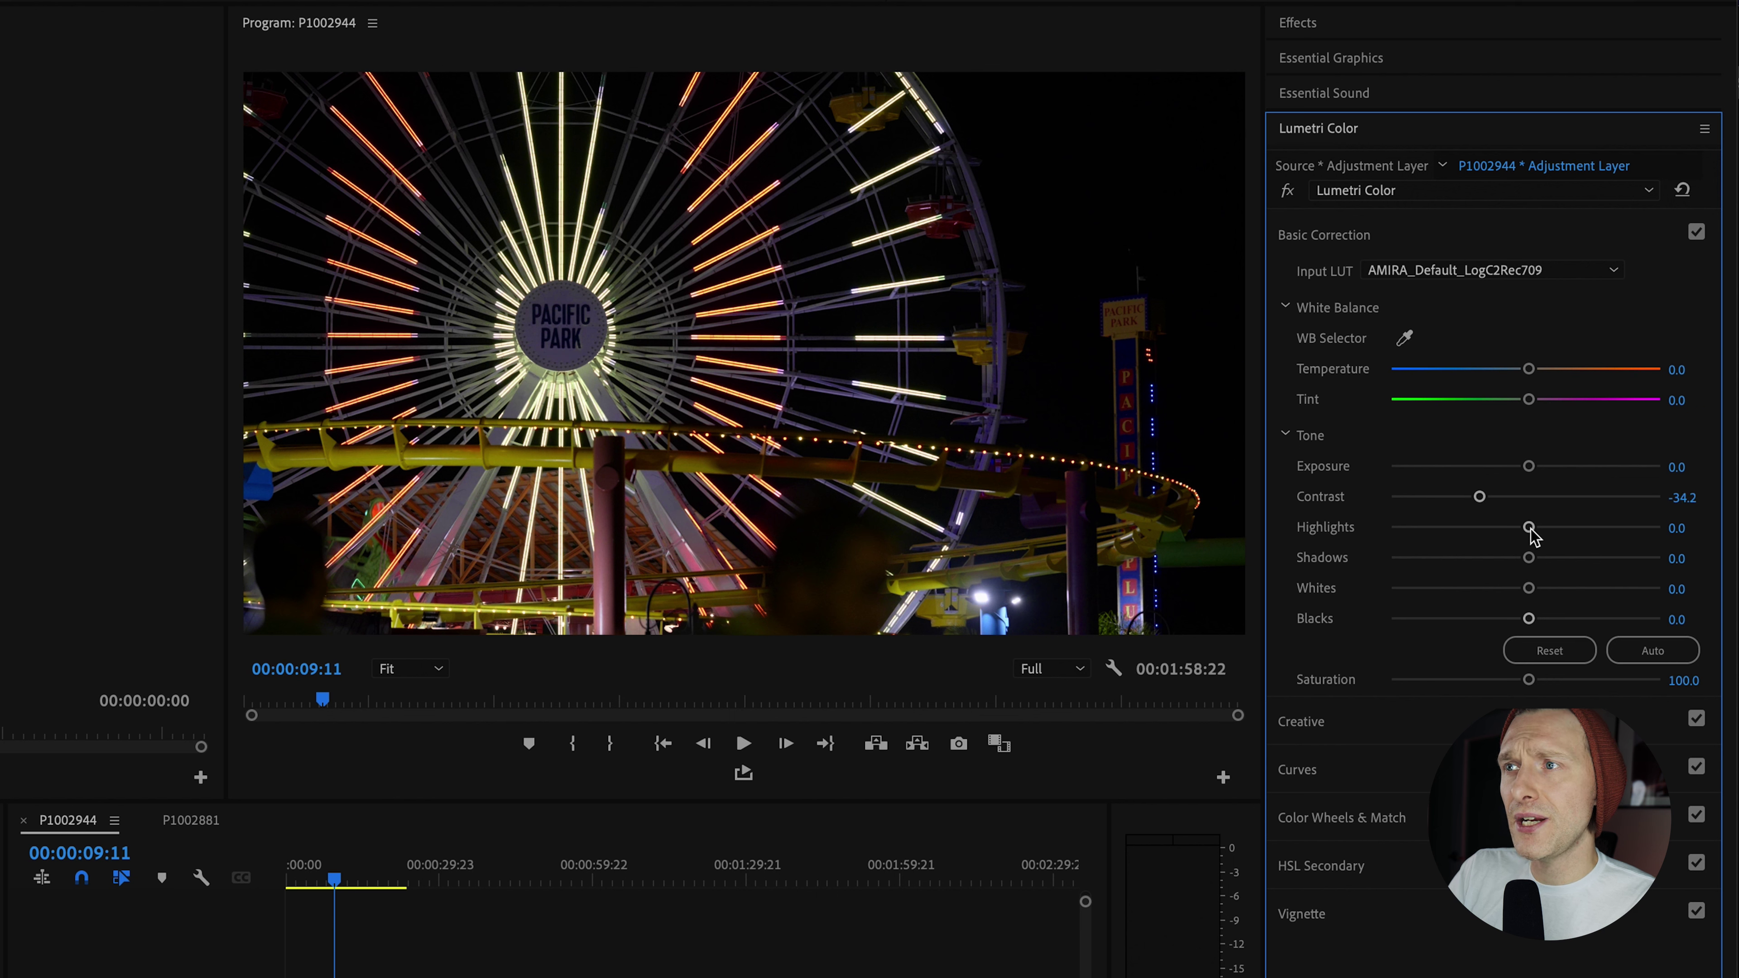
pyautogui.moveTo(1532, 527); pyautogui.dragTo(1560, 522)
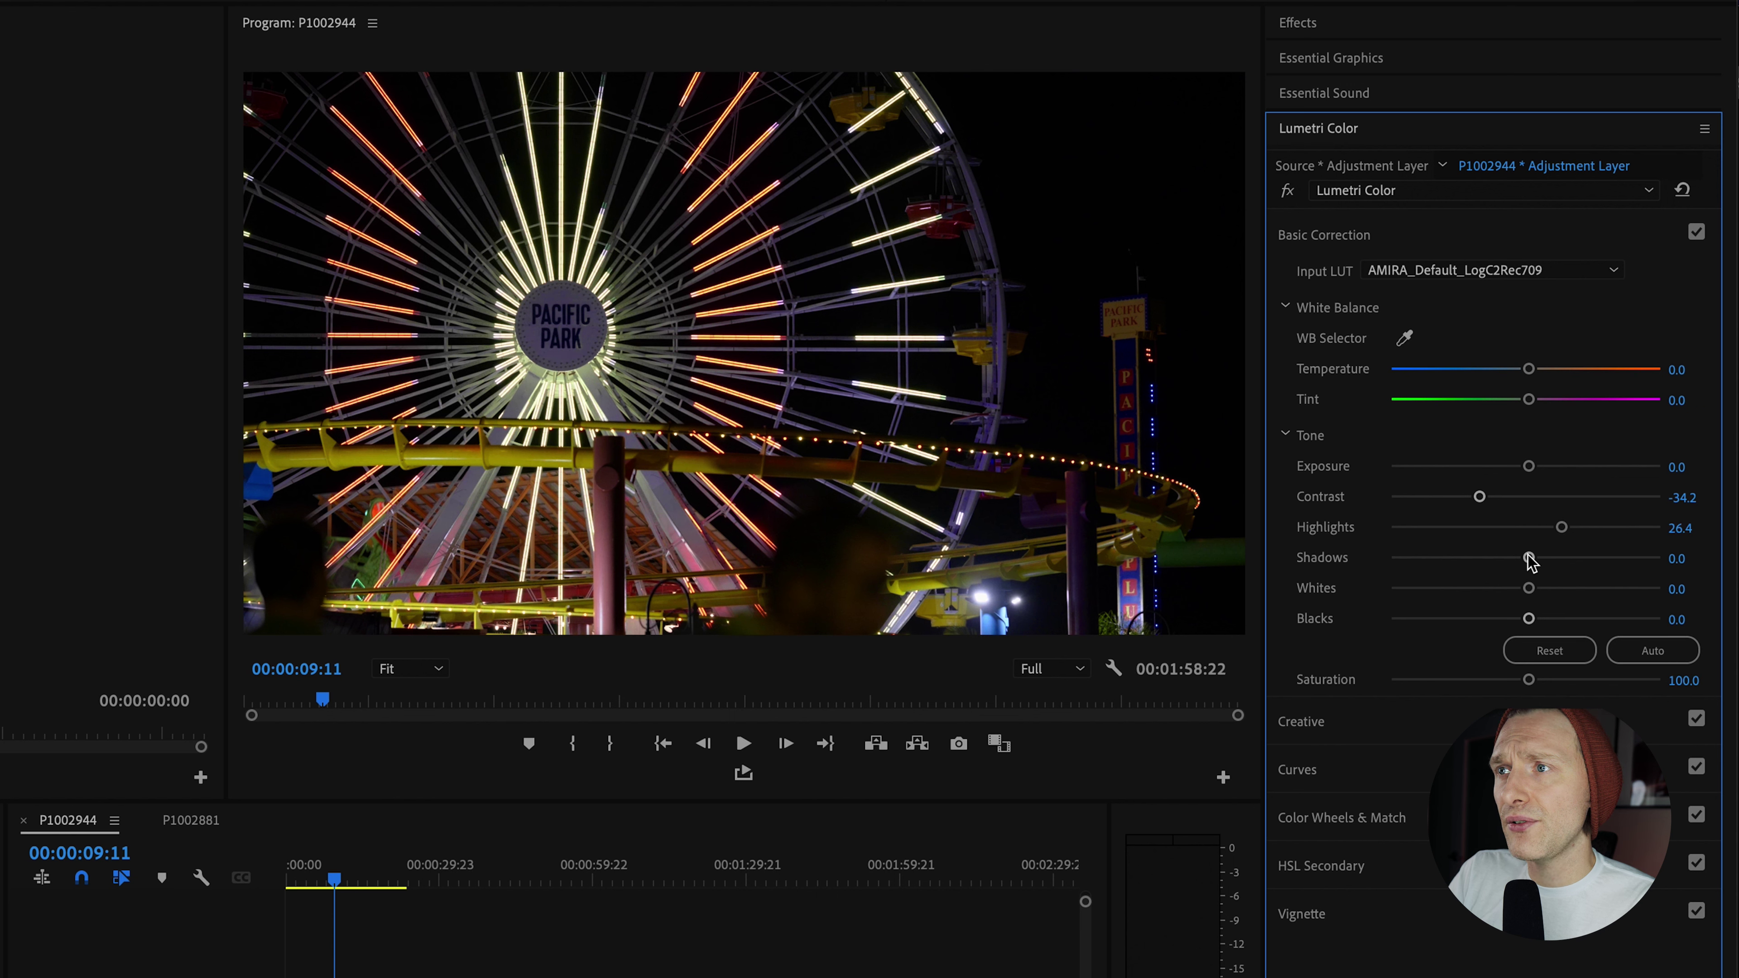
pyautogui.moveTo(1529, 556); pyautogui.dragTo(1535, 555)
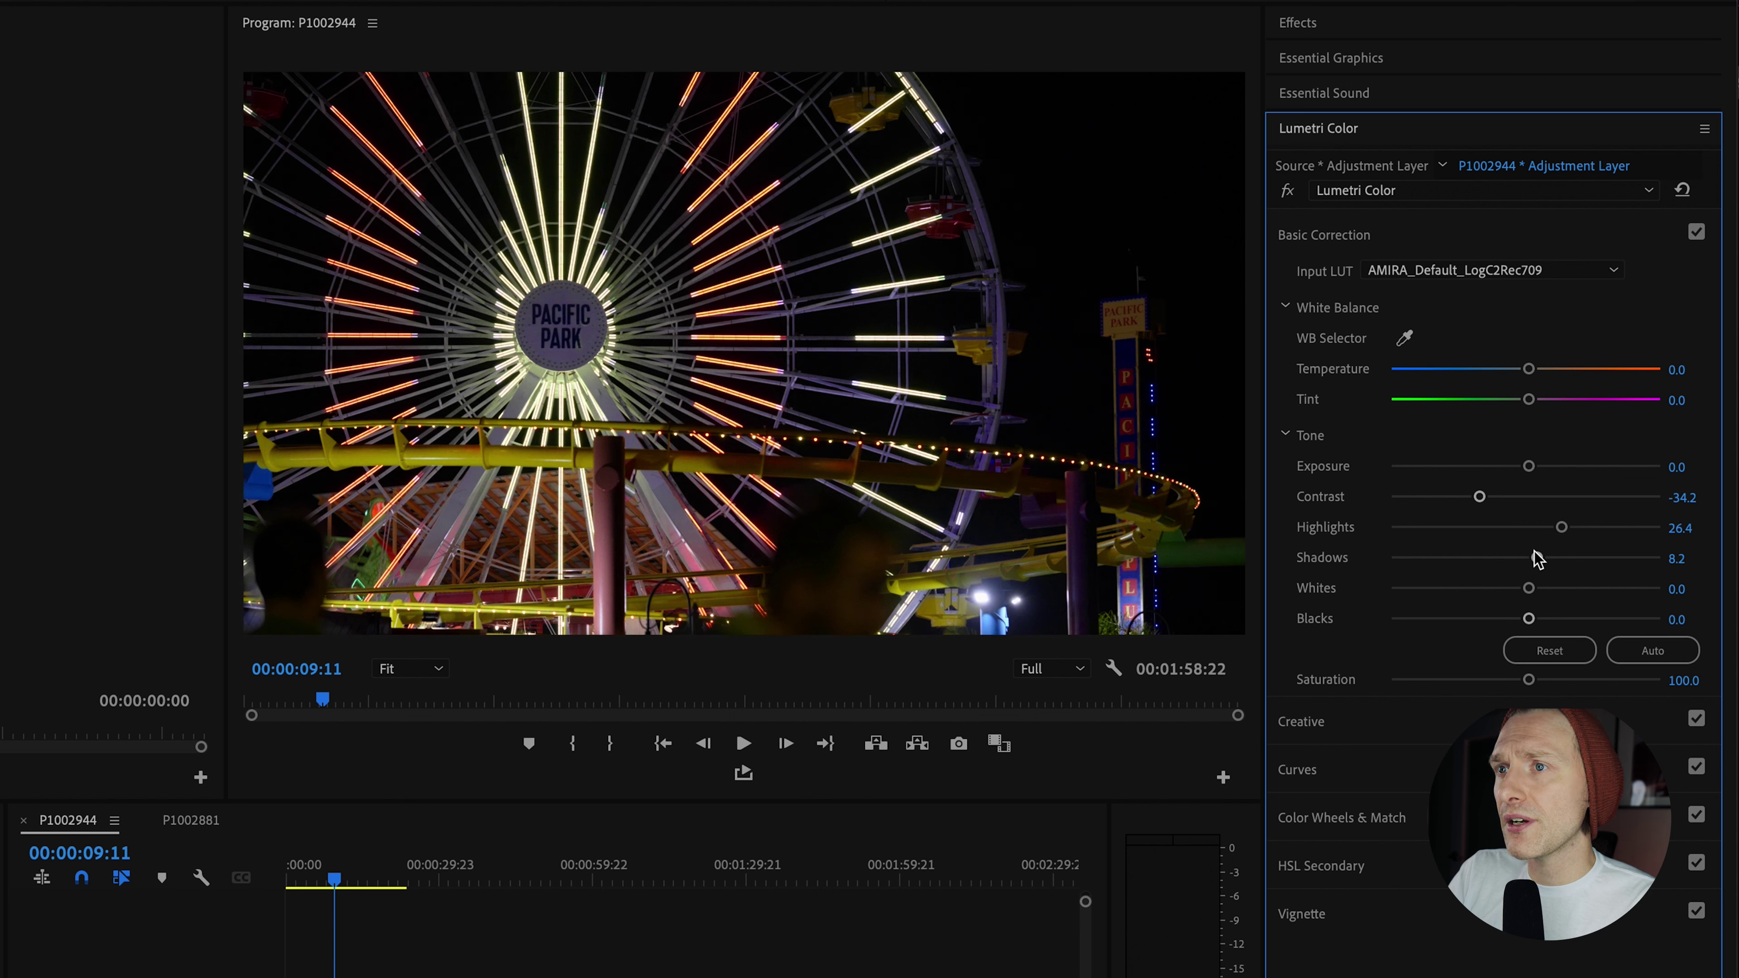
pyautogui.moveTo(1539, 557); pyautogui.dragTo(1543, 555)
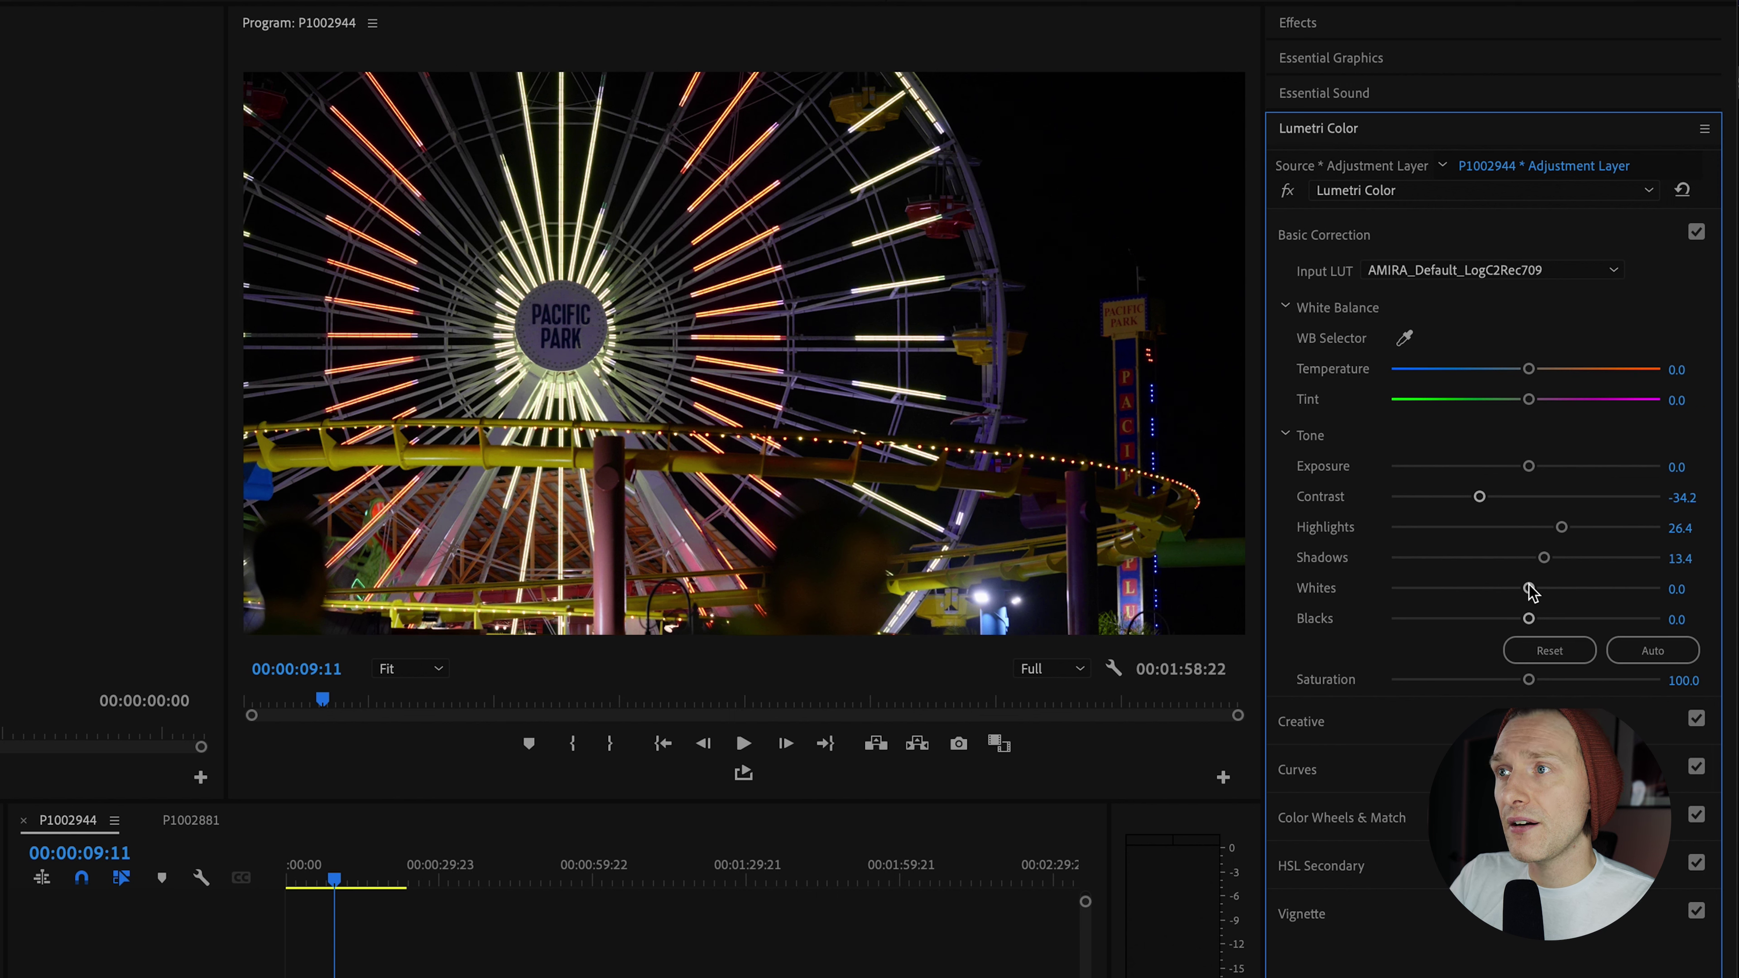
pyautogui.moveTo(1532, 587); pyautogui.dragTo(1553, 587)
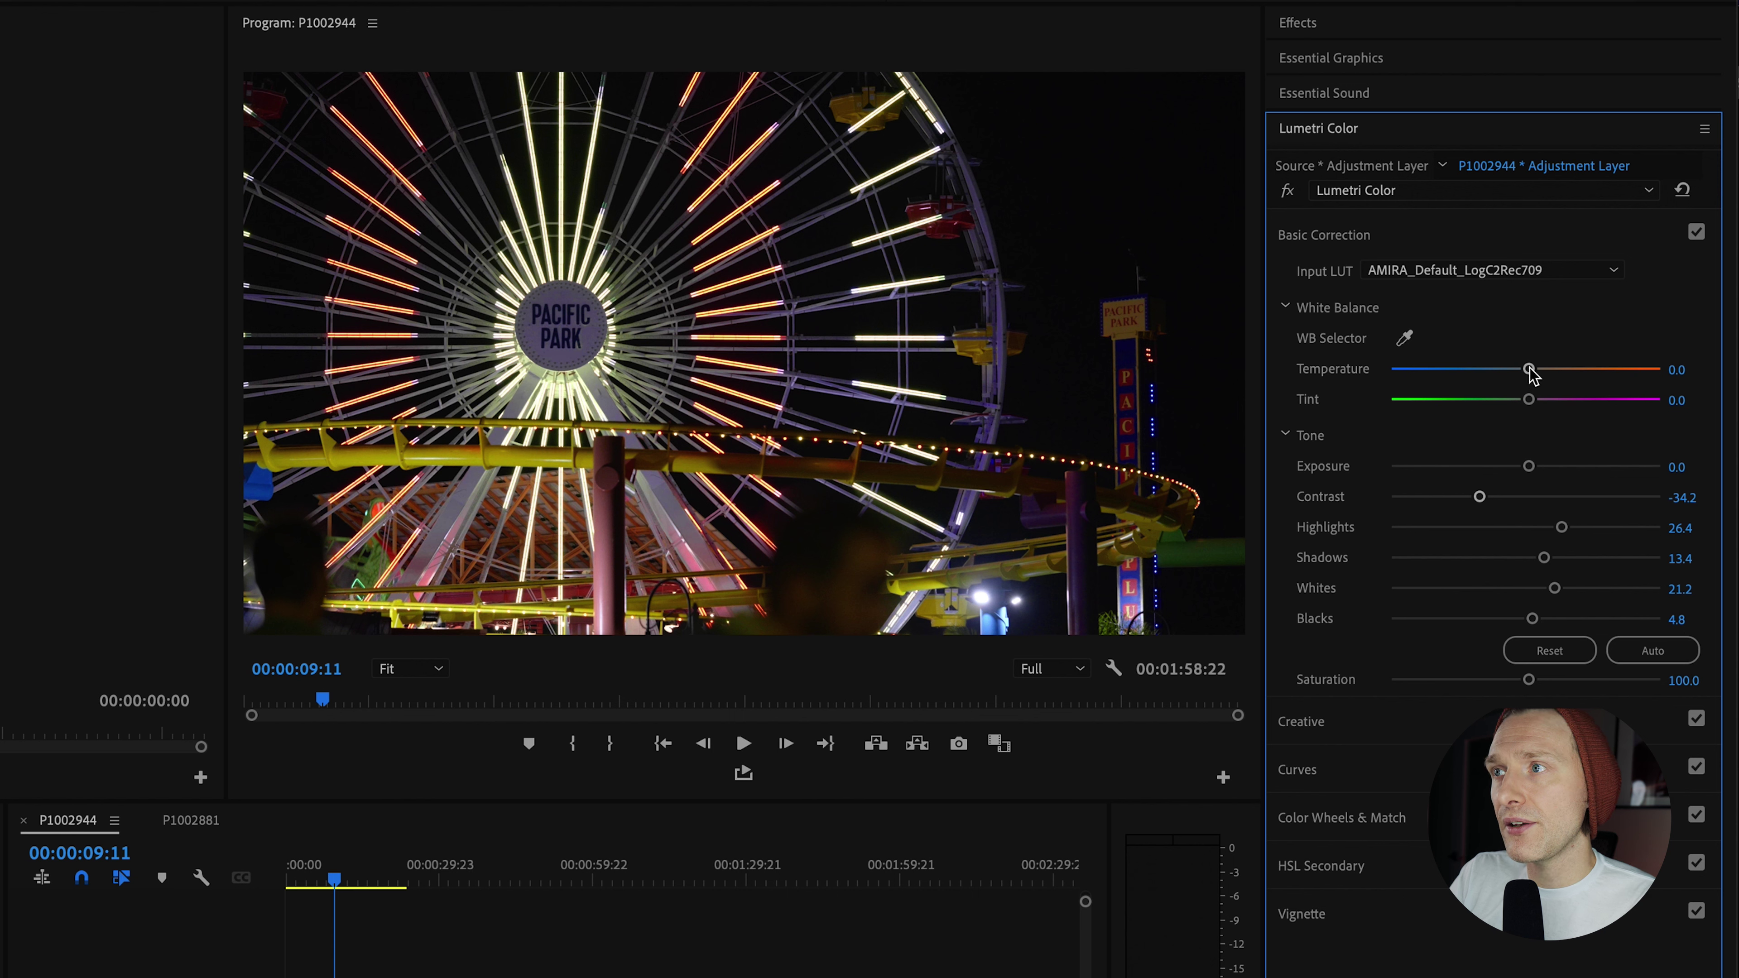
pyautogui.moveTo(1529, 367); pyautogui.dragTo(1535, 368)
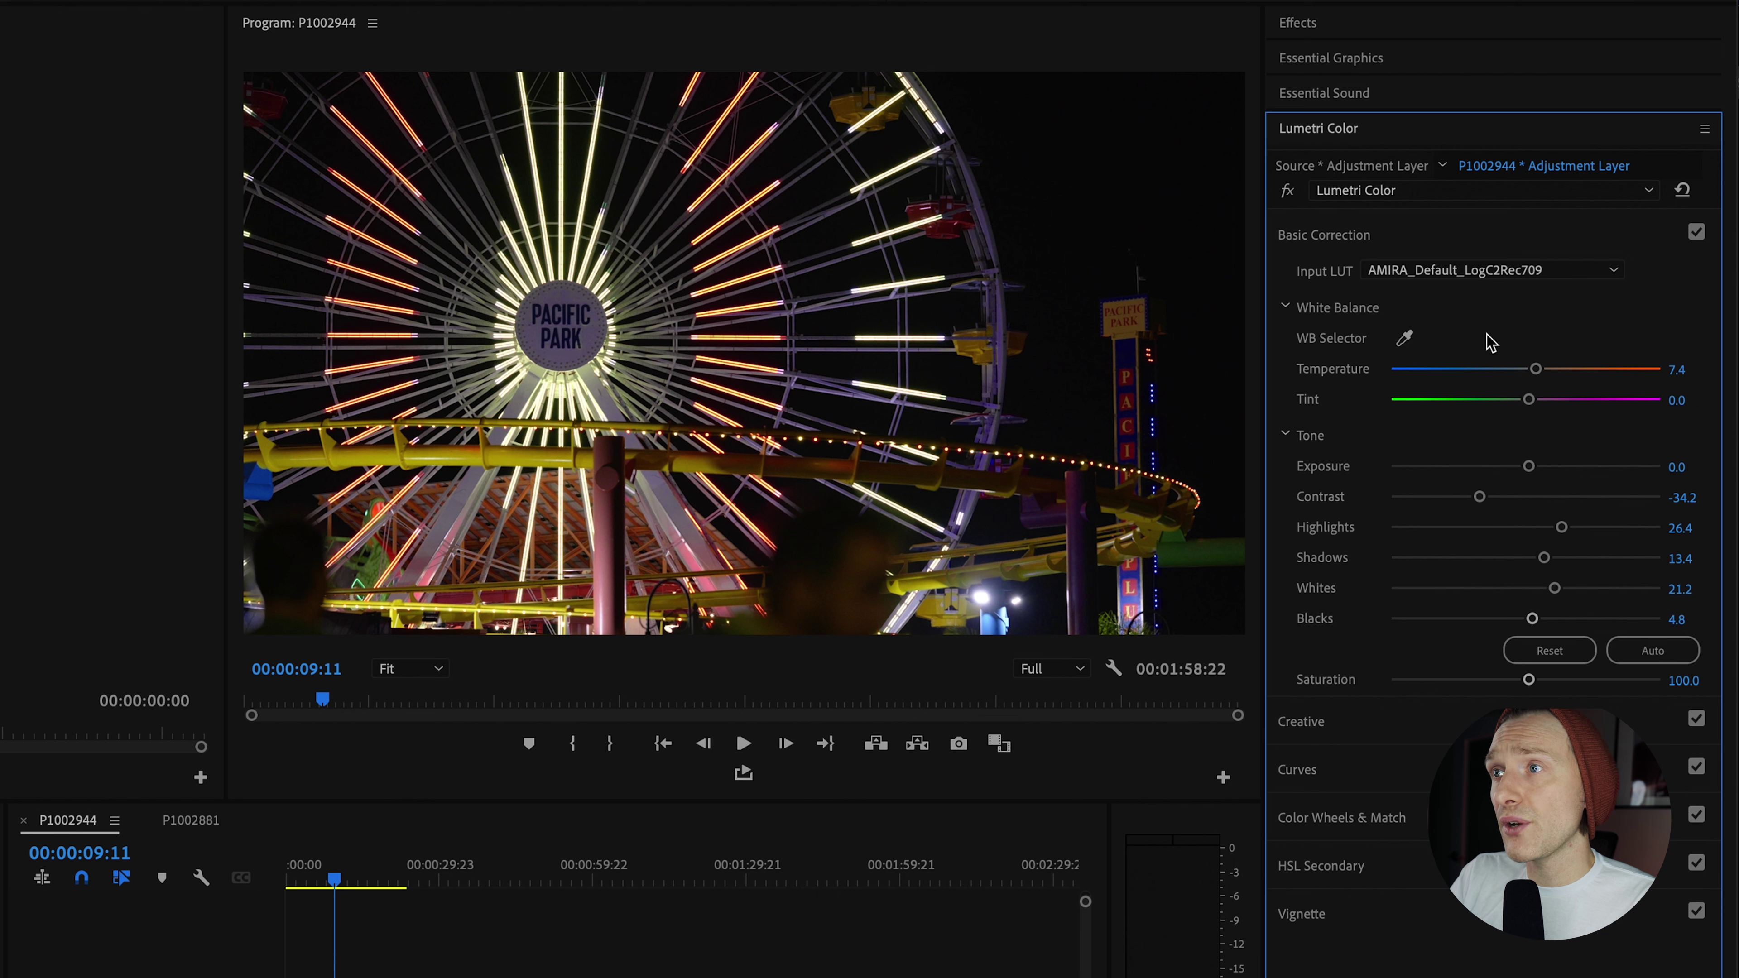
pyautogui.click(1300, 721)
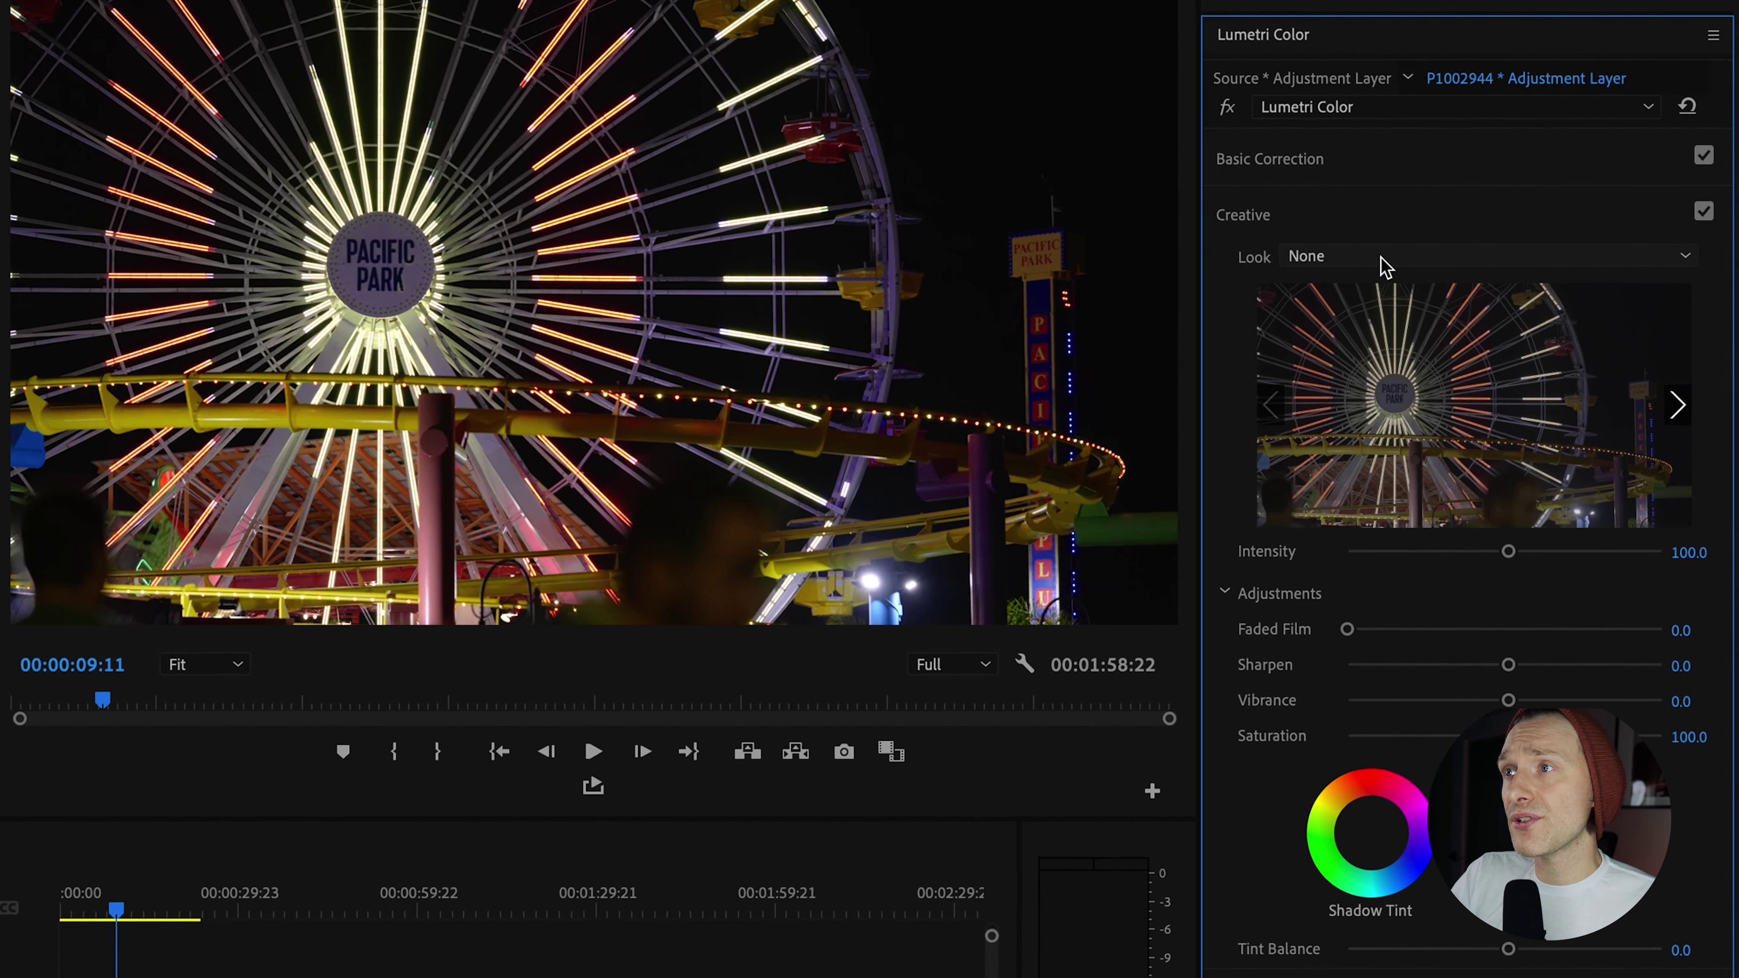
# - Browse the Creative look previews and apply Fuji ETERNA 250D Fuji 3510 (by Adobe) at Intensity 100
pyautogui.click(1426, 320)
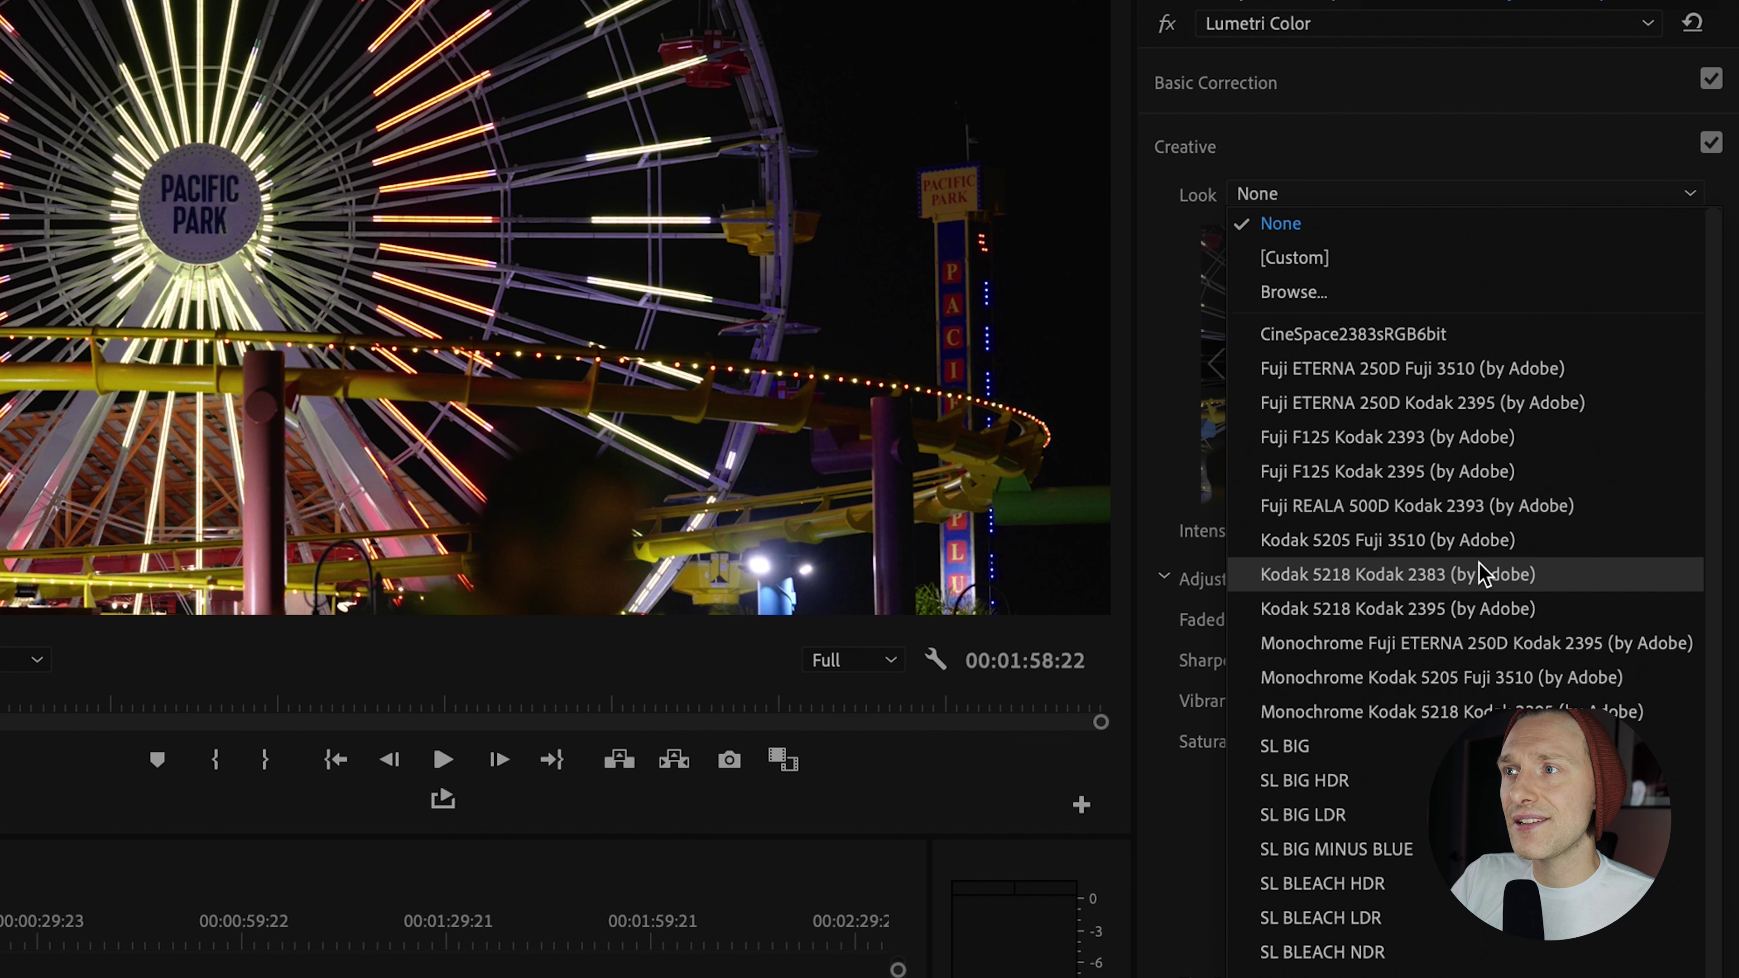
pyautogui.click(1476, 164)
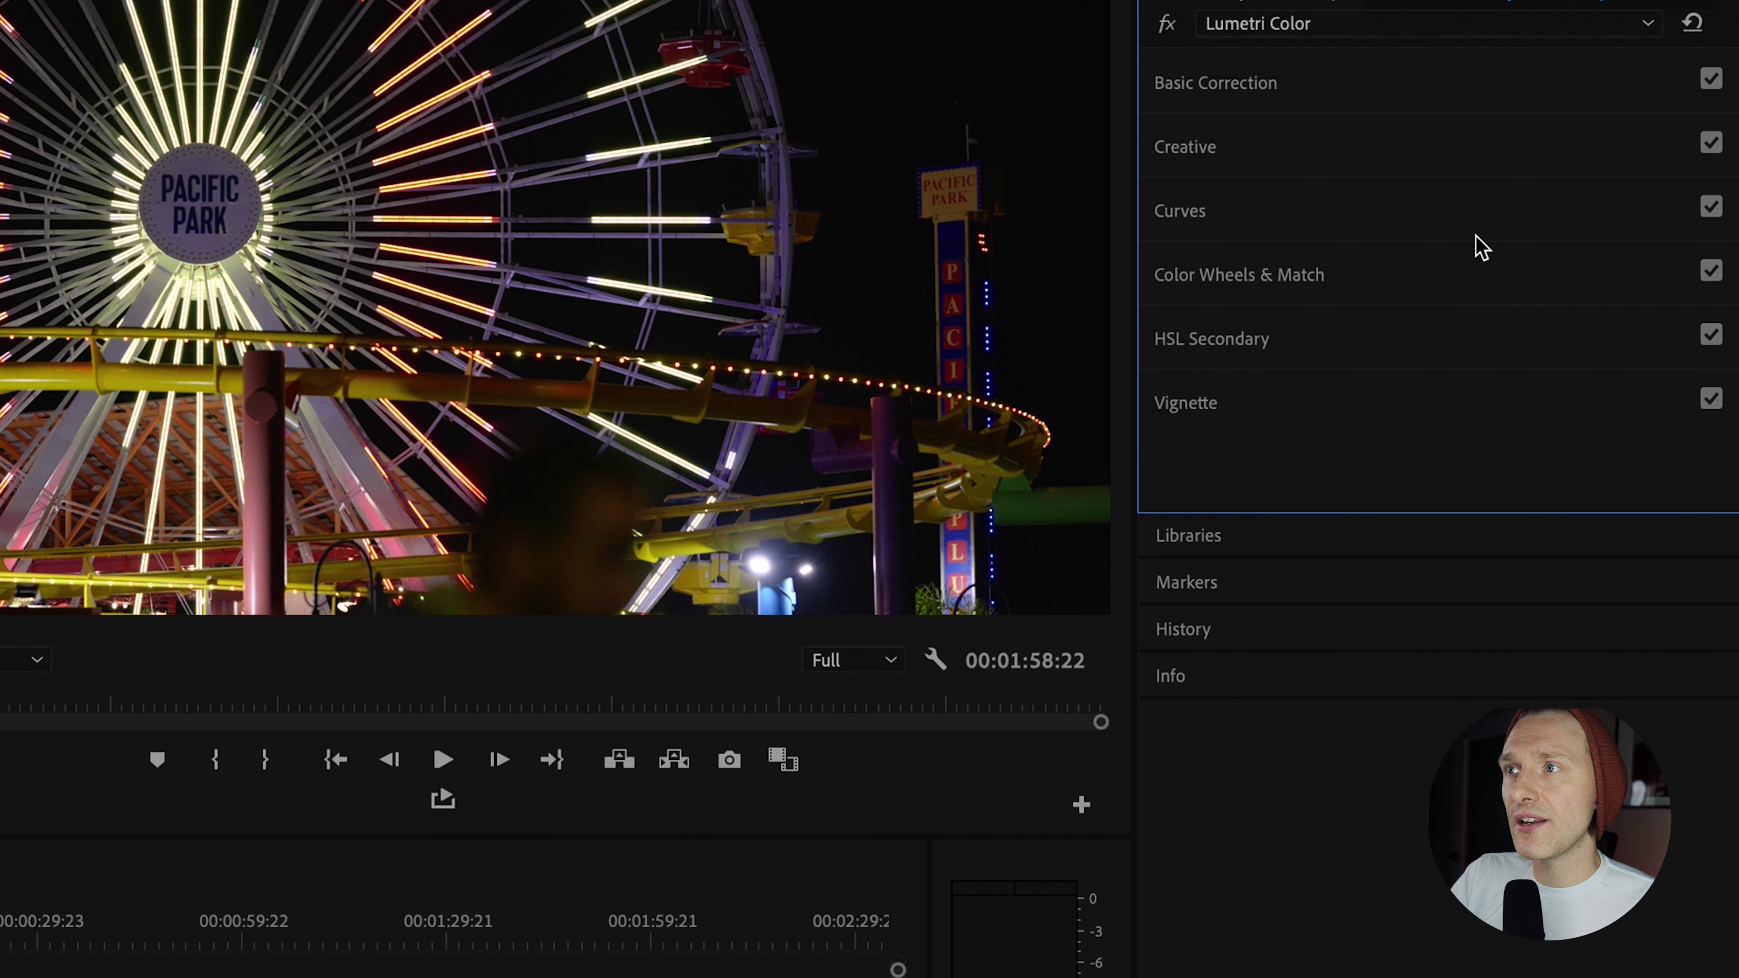
pyautogui.click(1304, 158)
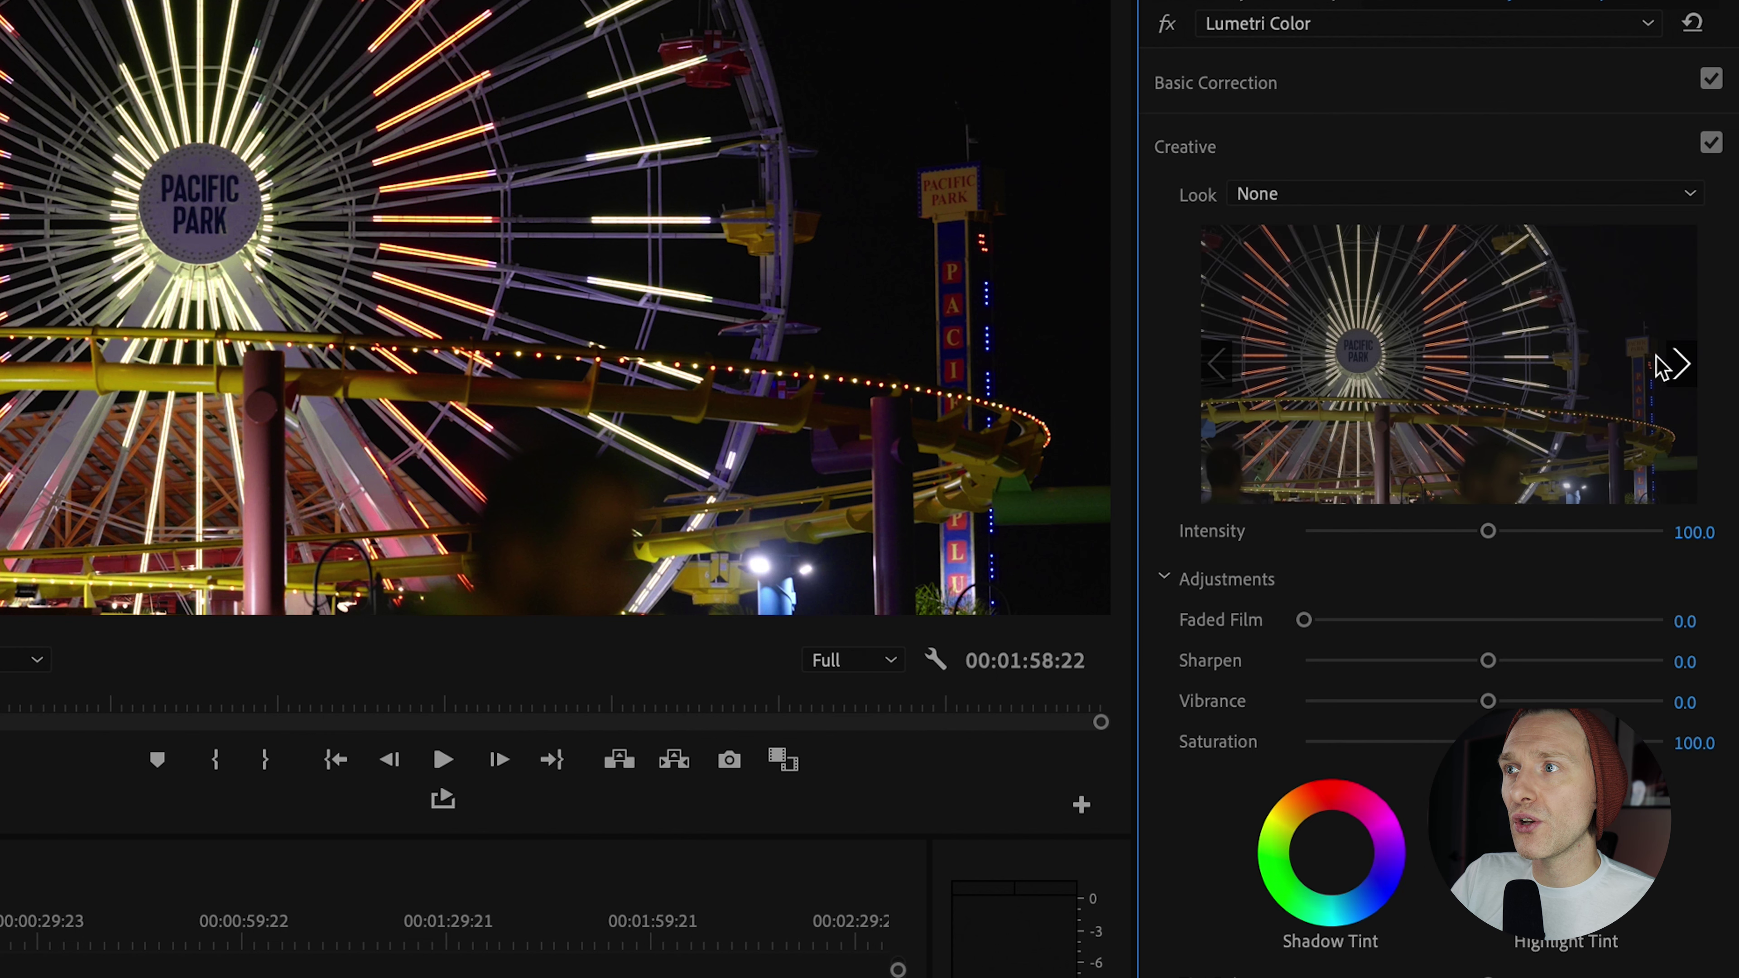
pyautogui.click(1685, 370)
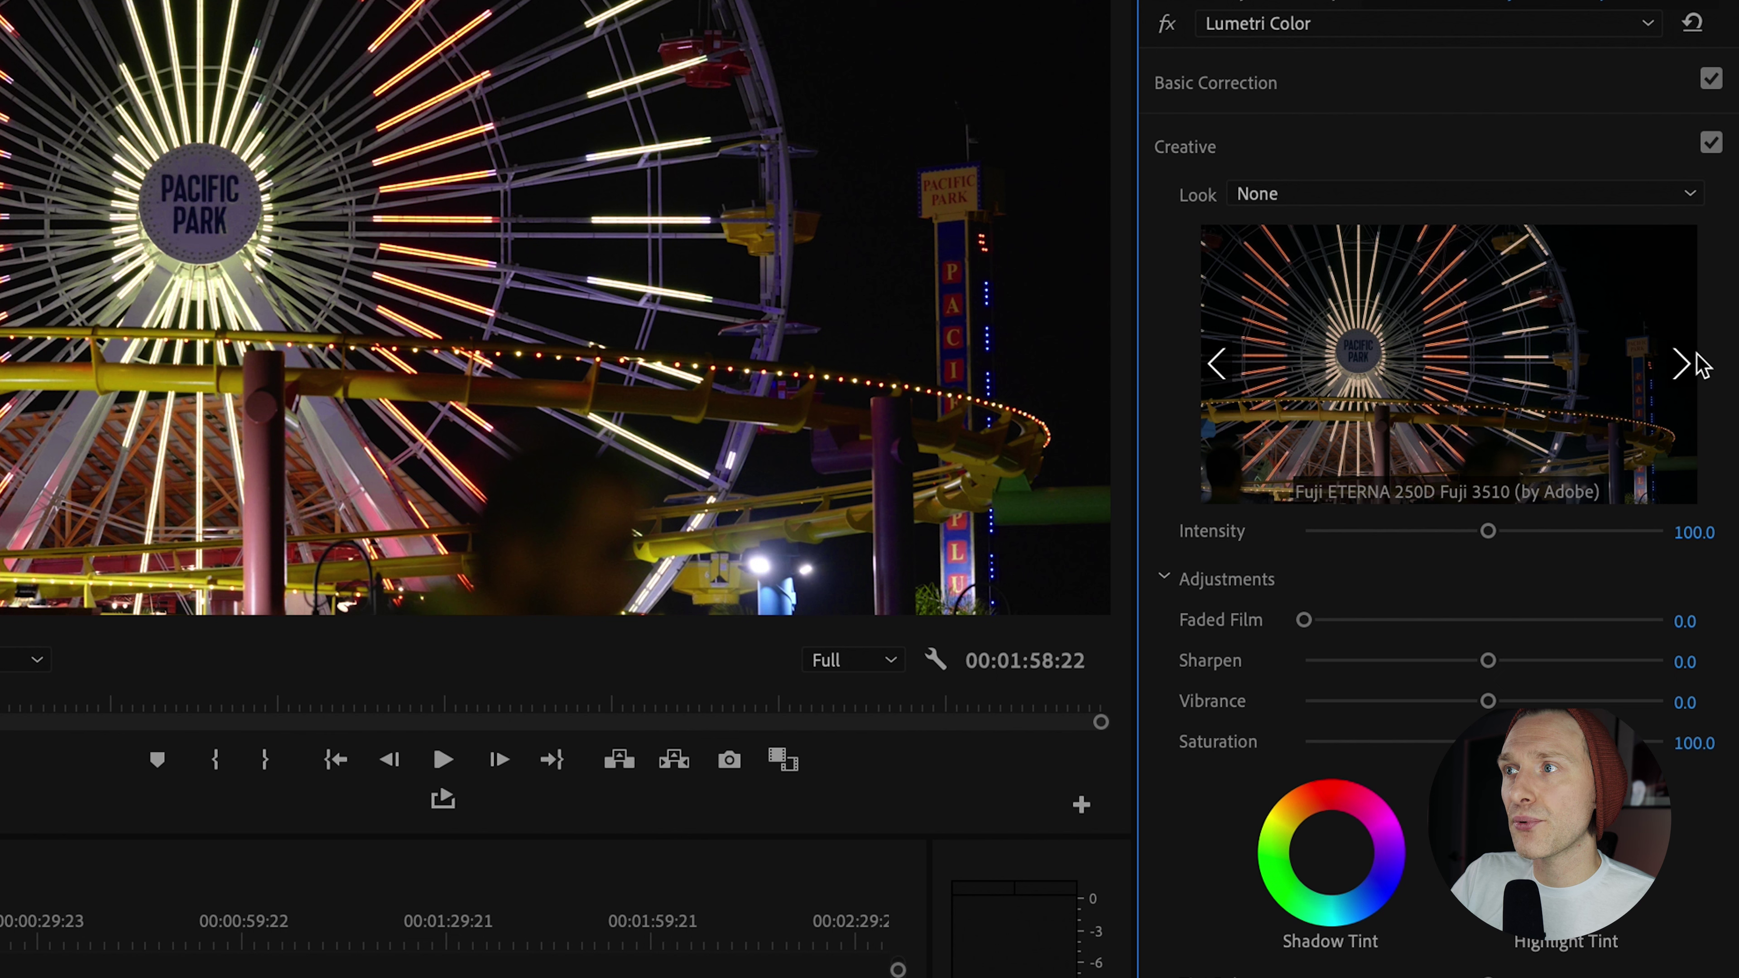
pyautogui.click(1684, 366)
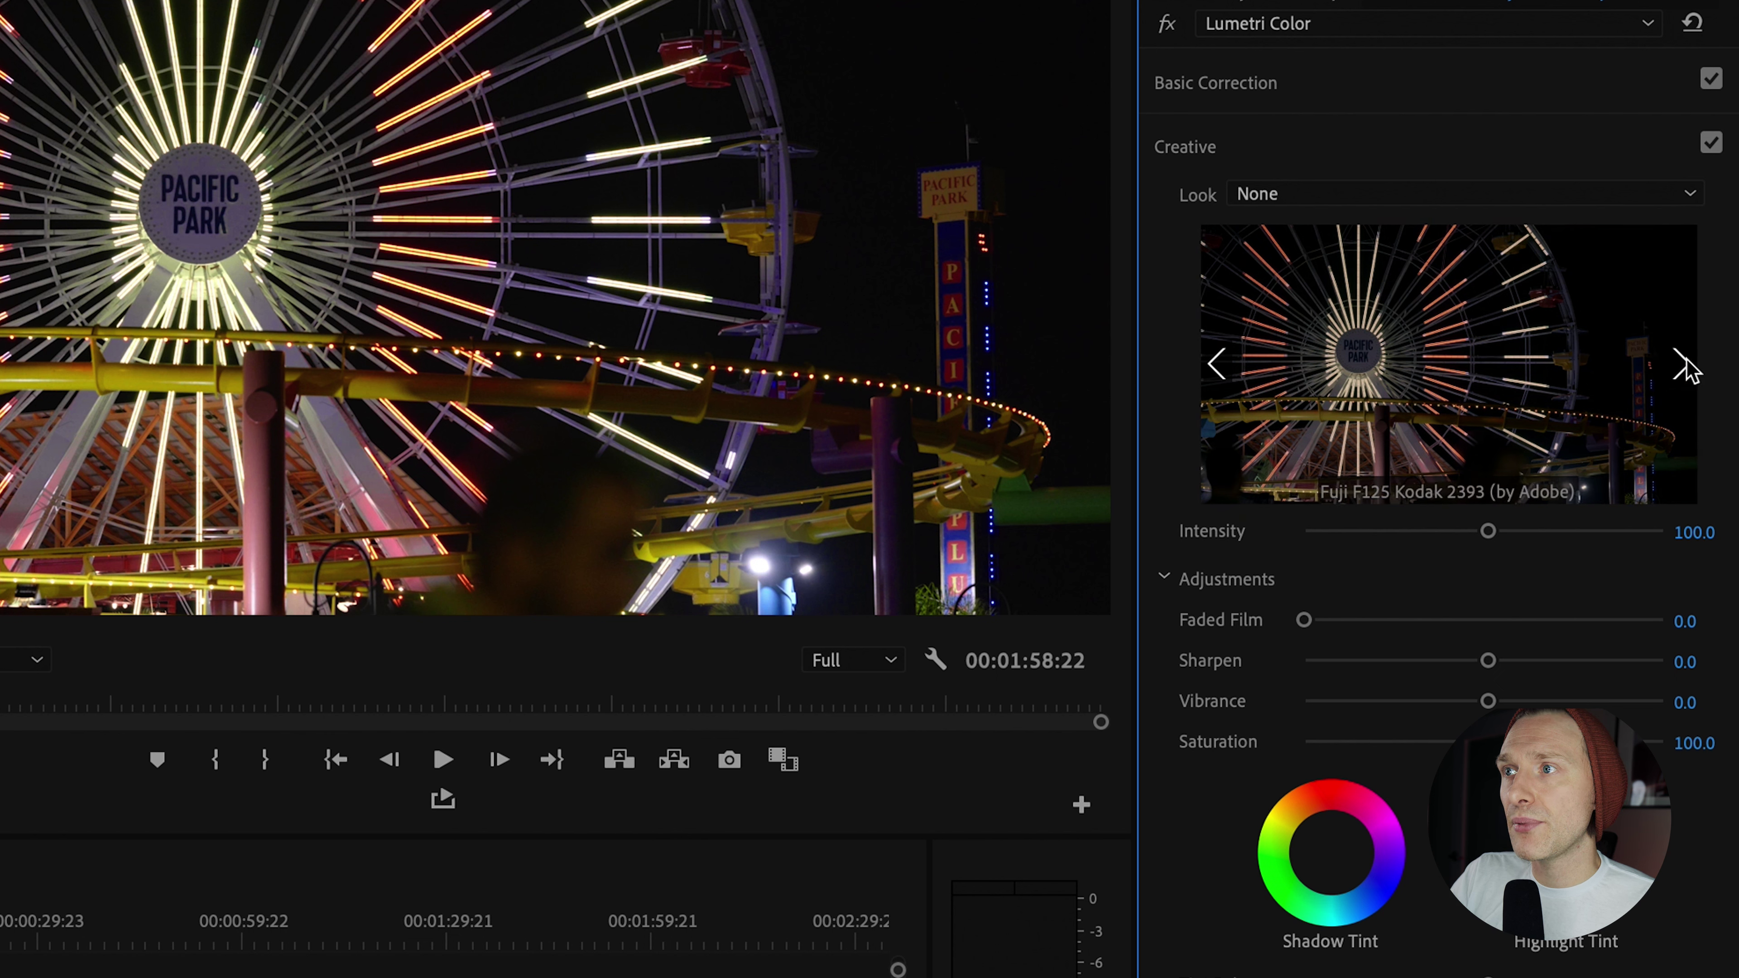
pyautogui.click(1219, 365)
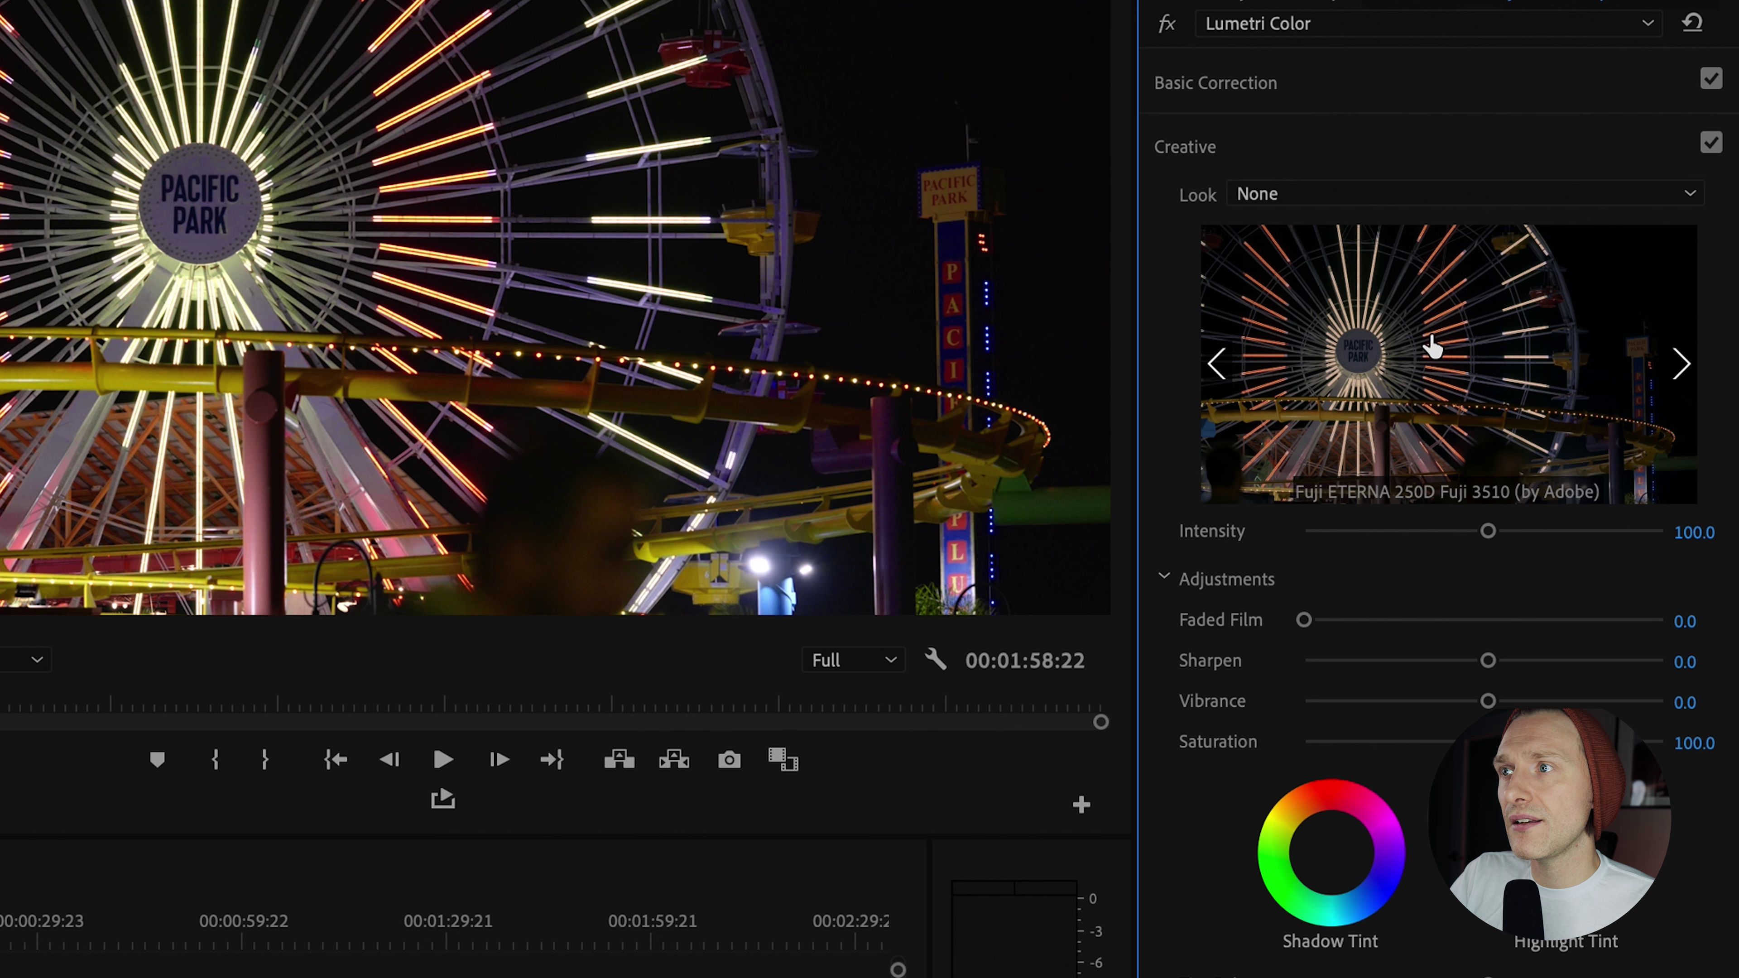
pyautogui.click(1432, 346)
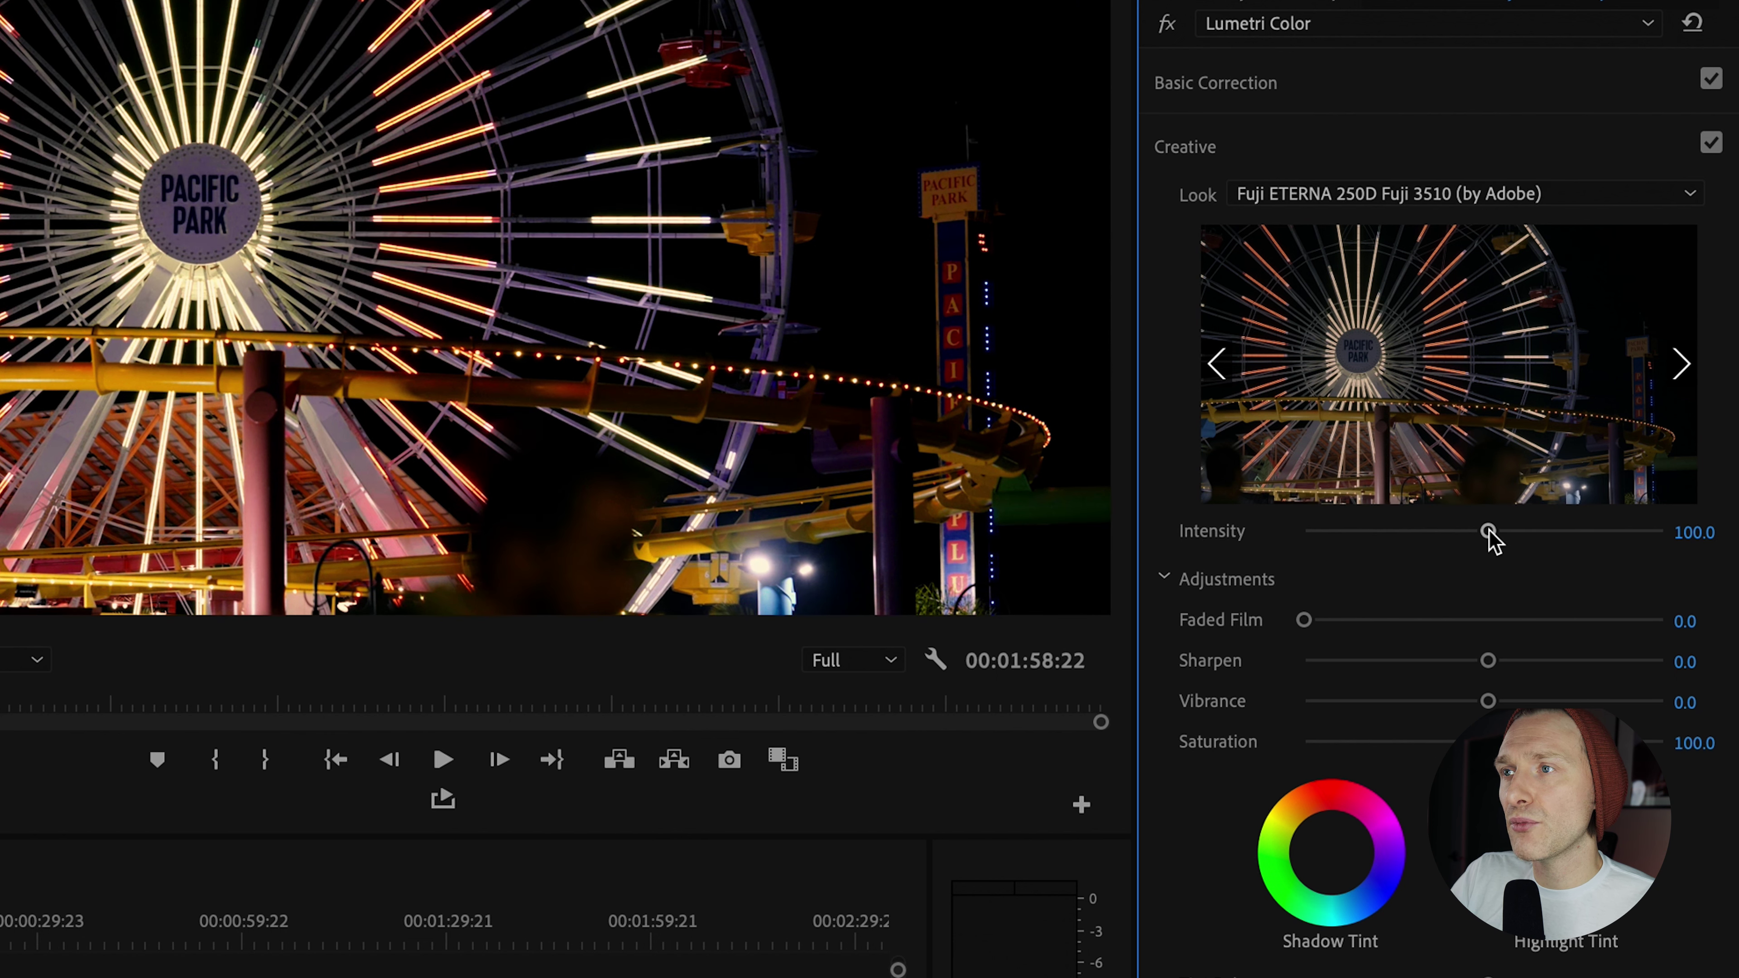
# - Reduce the look's Intensity to 27.7, add Faded Film 9.1 and Vibrance 16.0, then play
pyautogui.moveTo(1493, 532); pyautogui.dragTo(1354, 531)
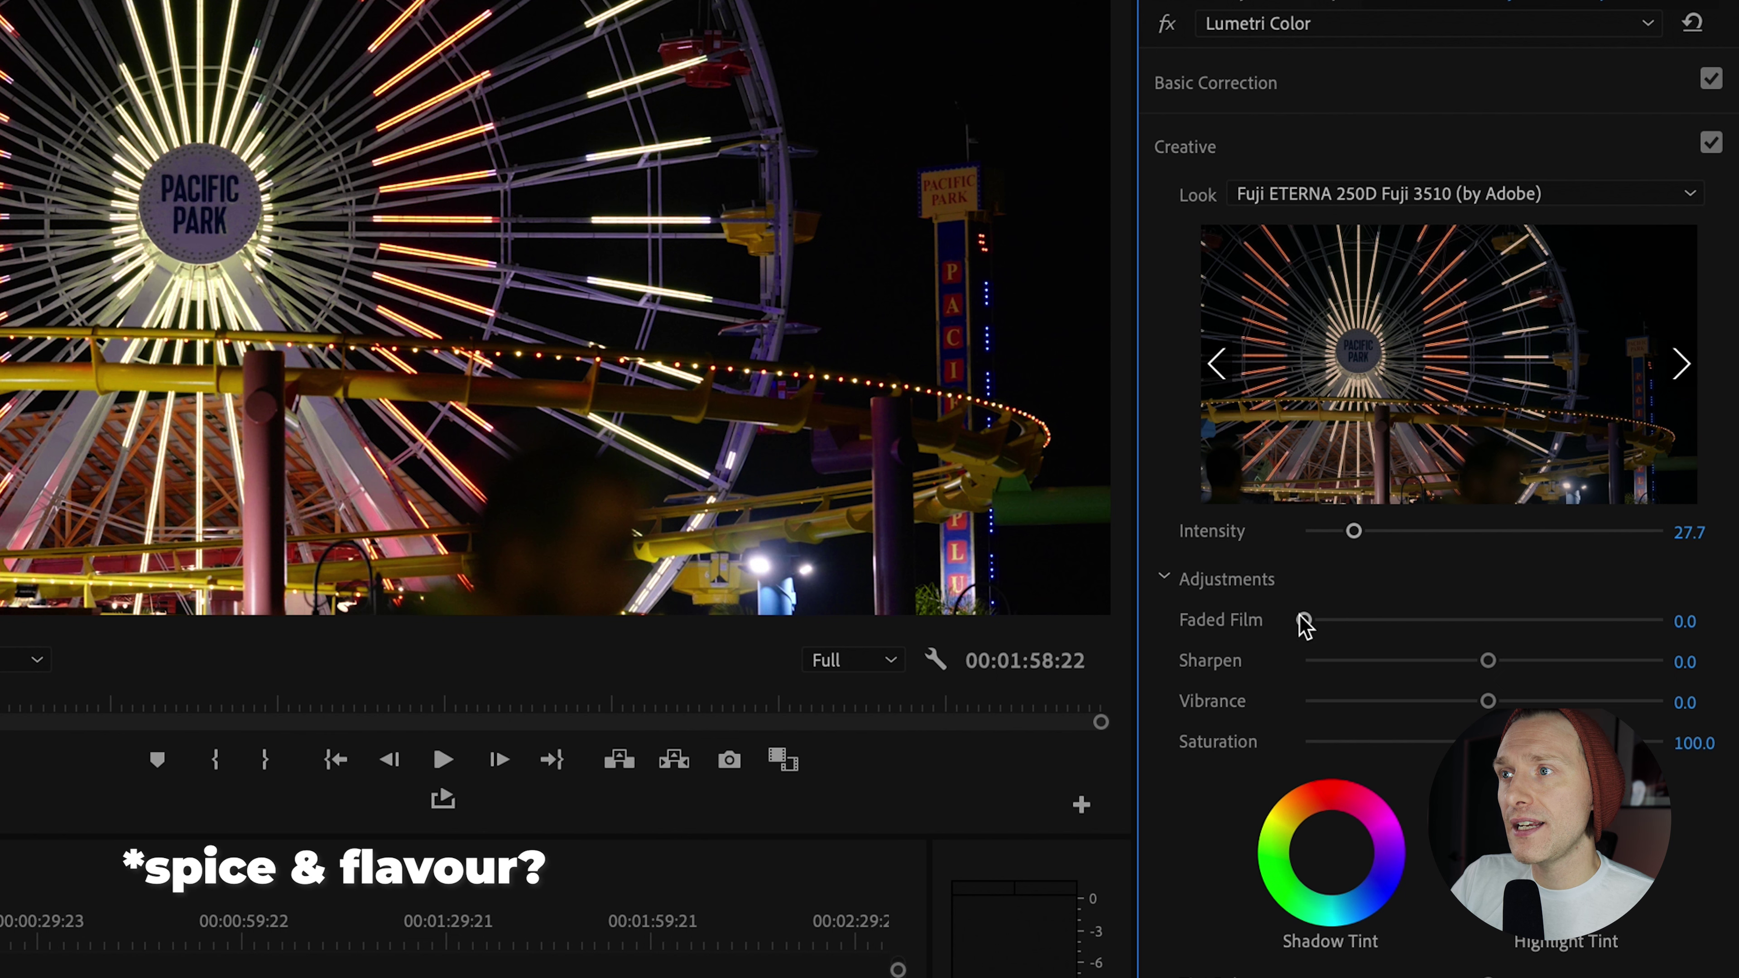
pyautogui.moveTo(1303, 620); pyautogui.dragTo(1338, 627)
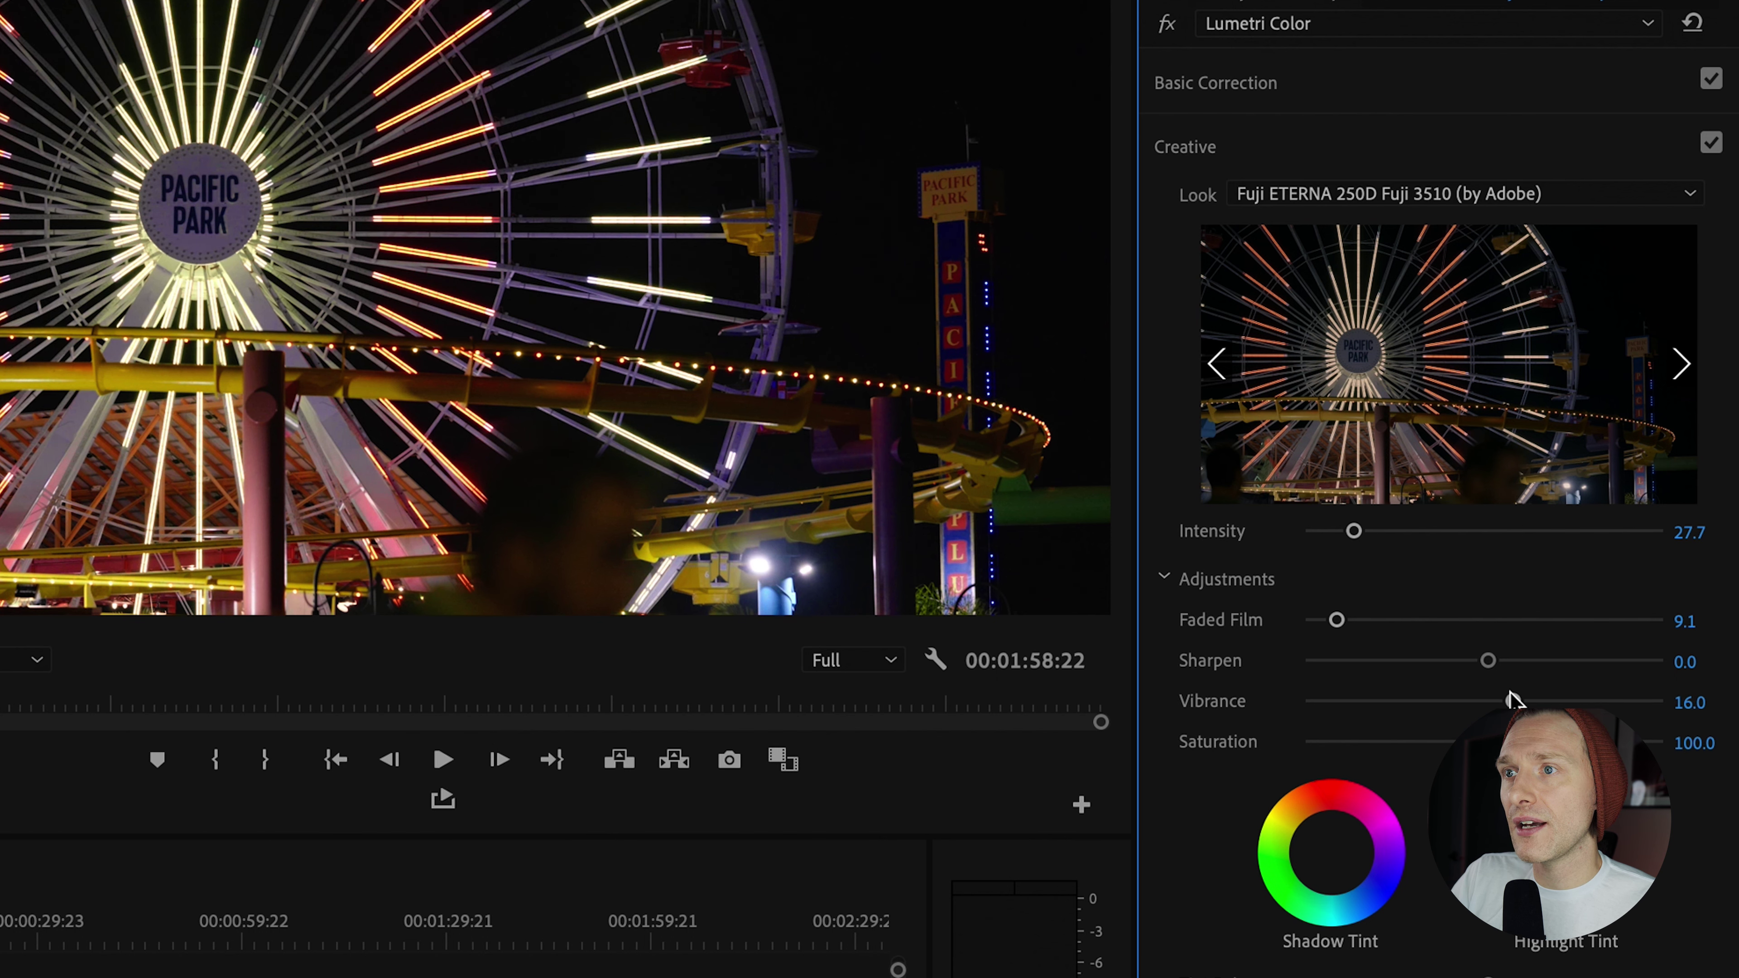
pyautogui.press('space')
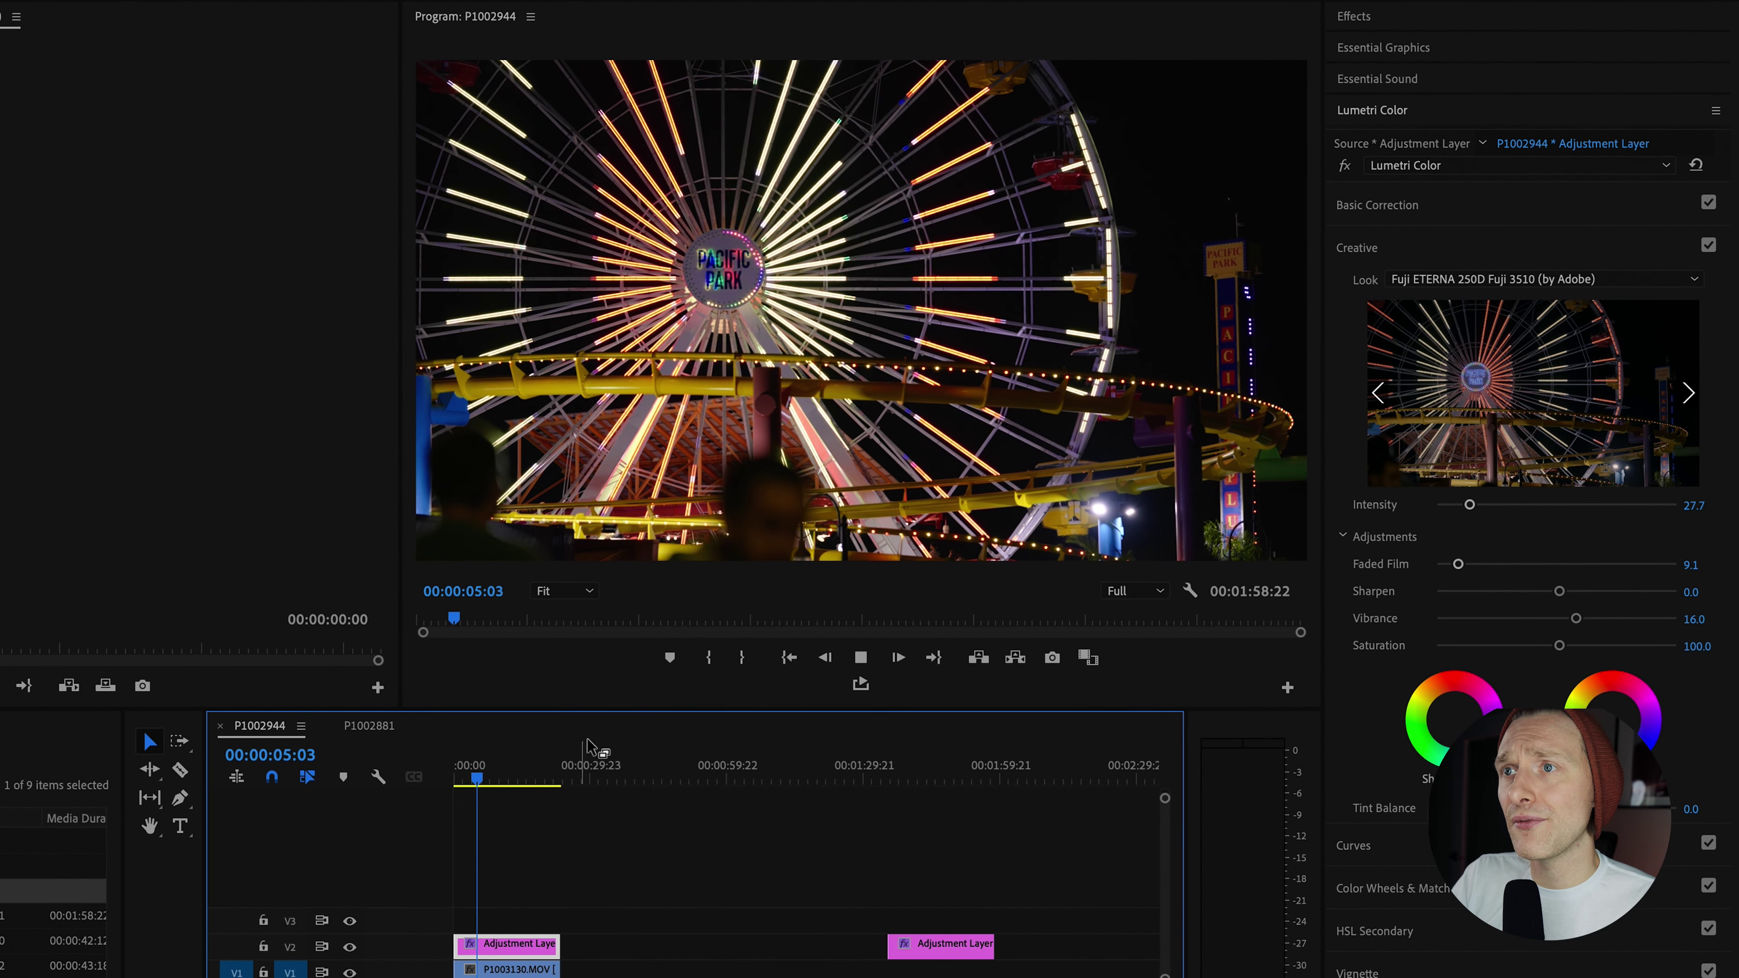
pyautogui.click(350, 948)
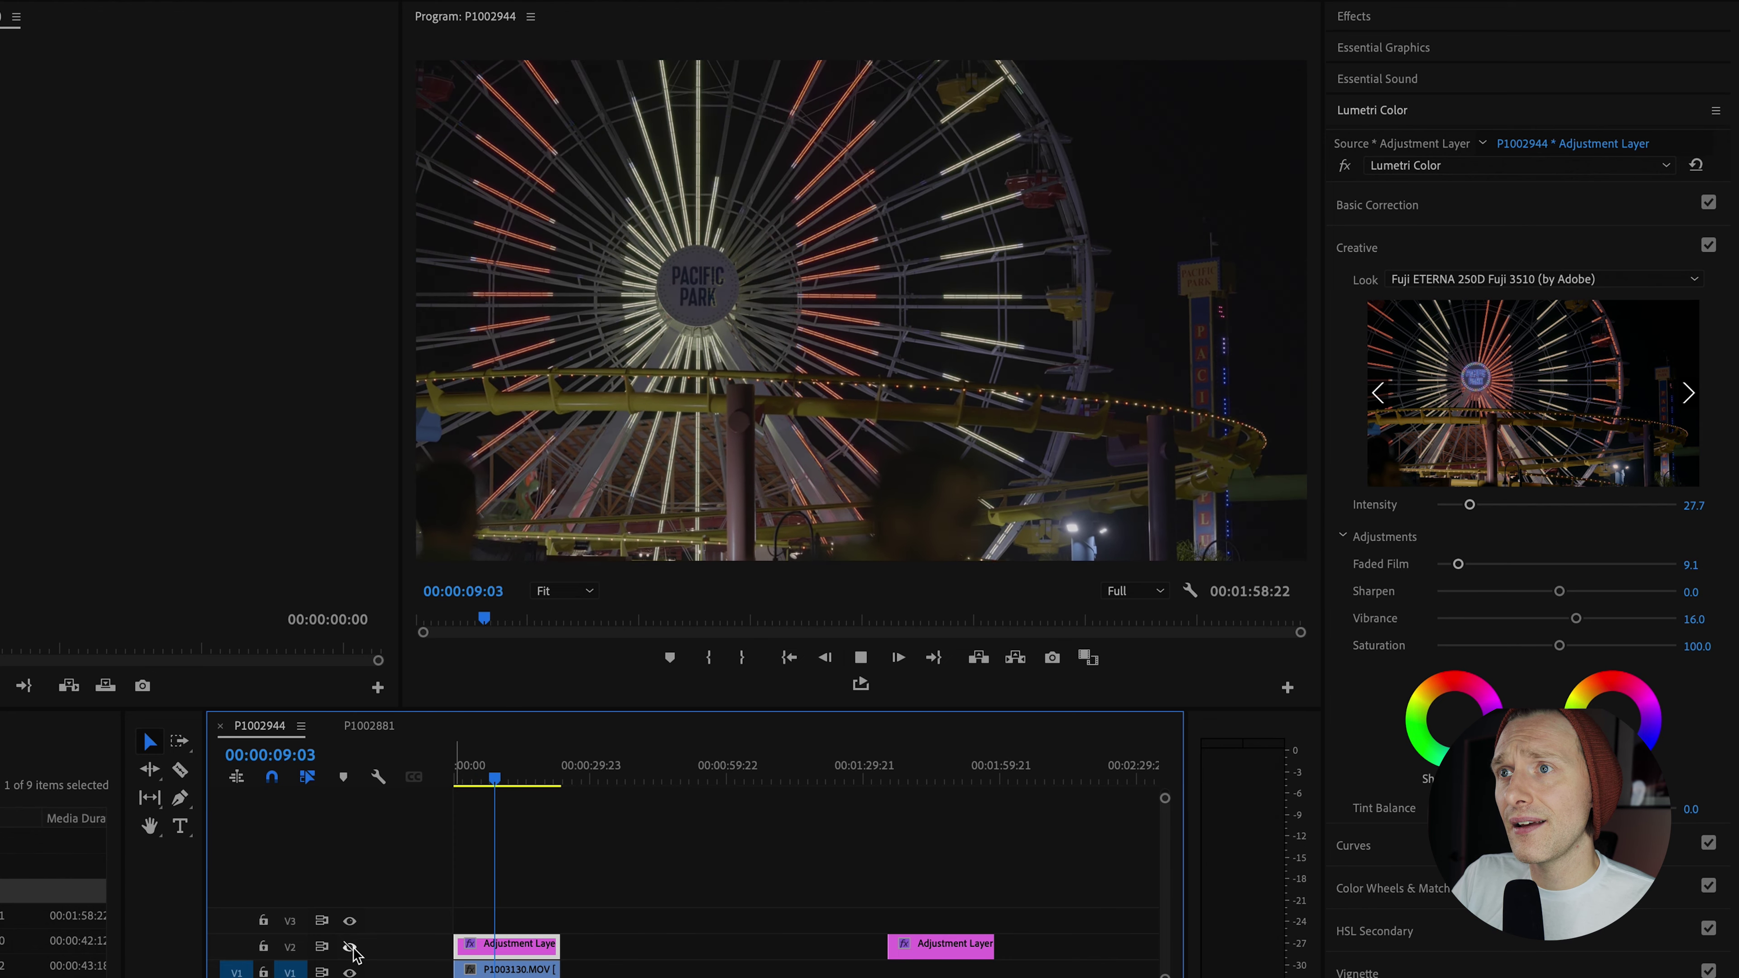
pyautogui.click(351, 948)
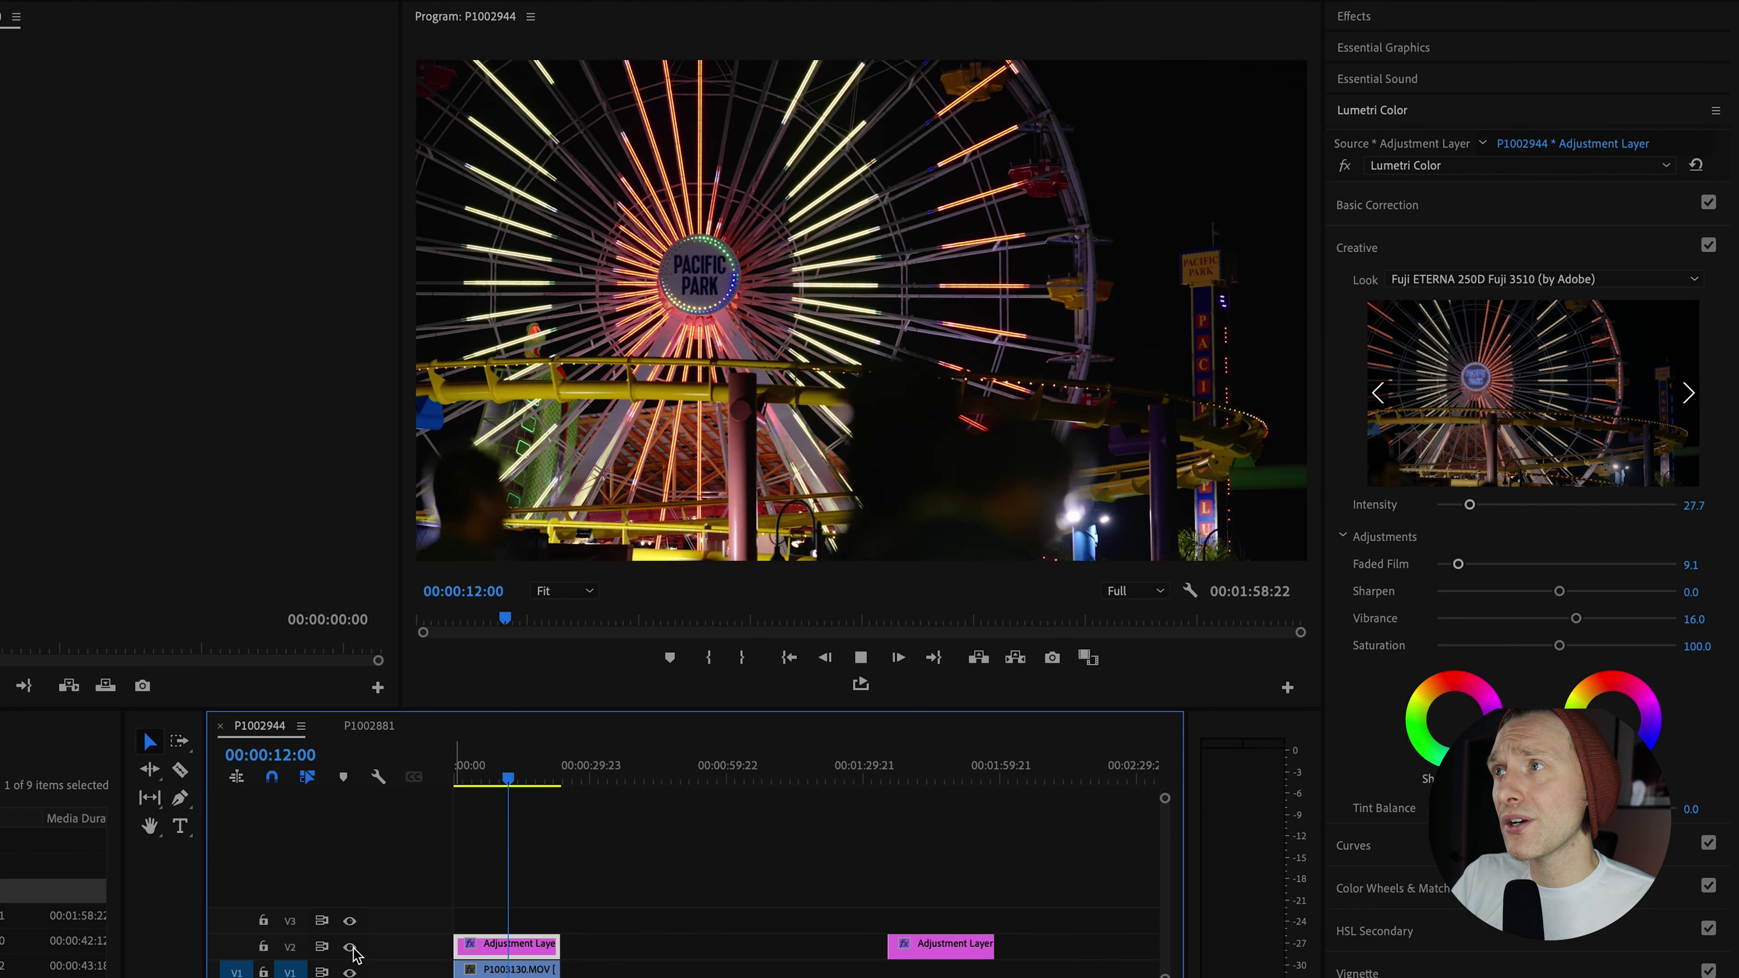
pyautogui.click(351, 948)
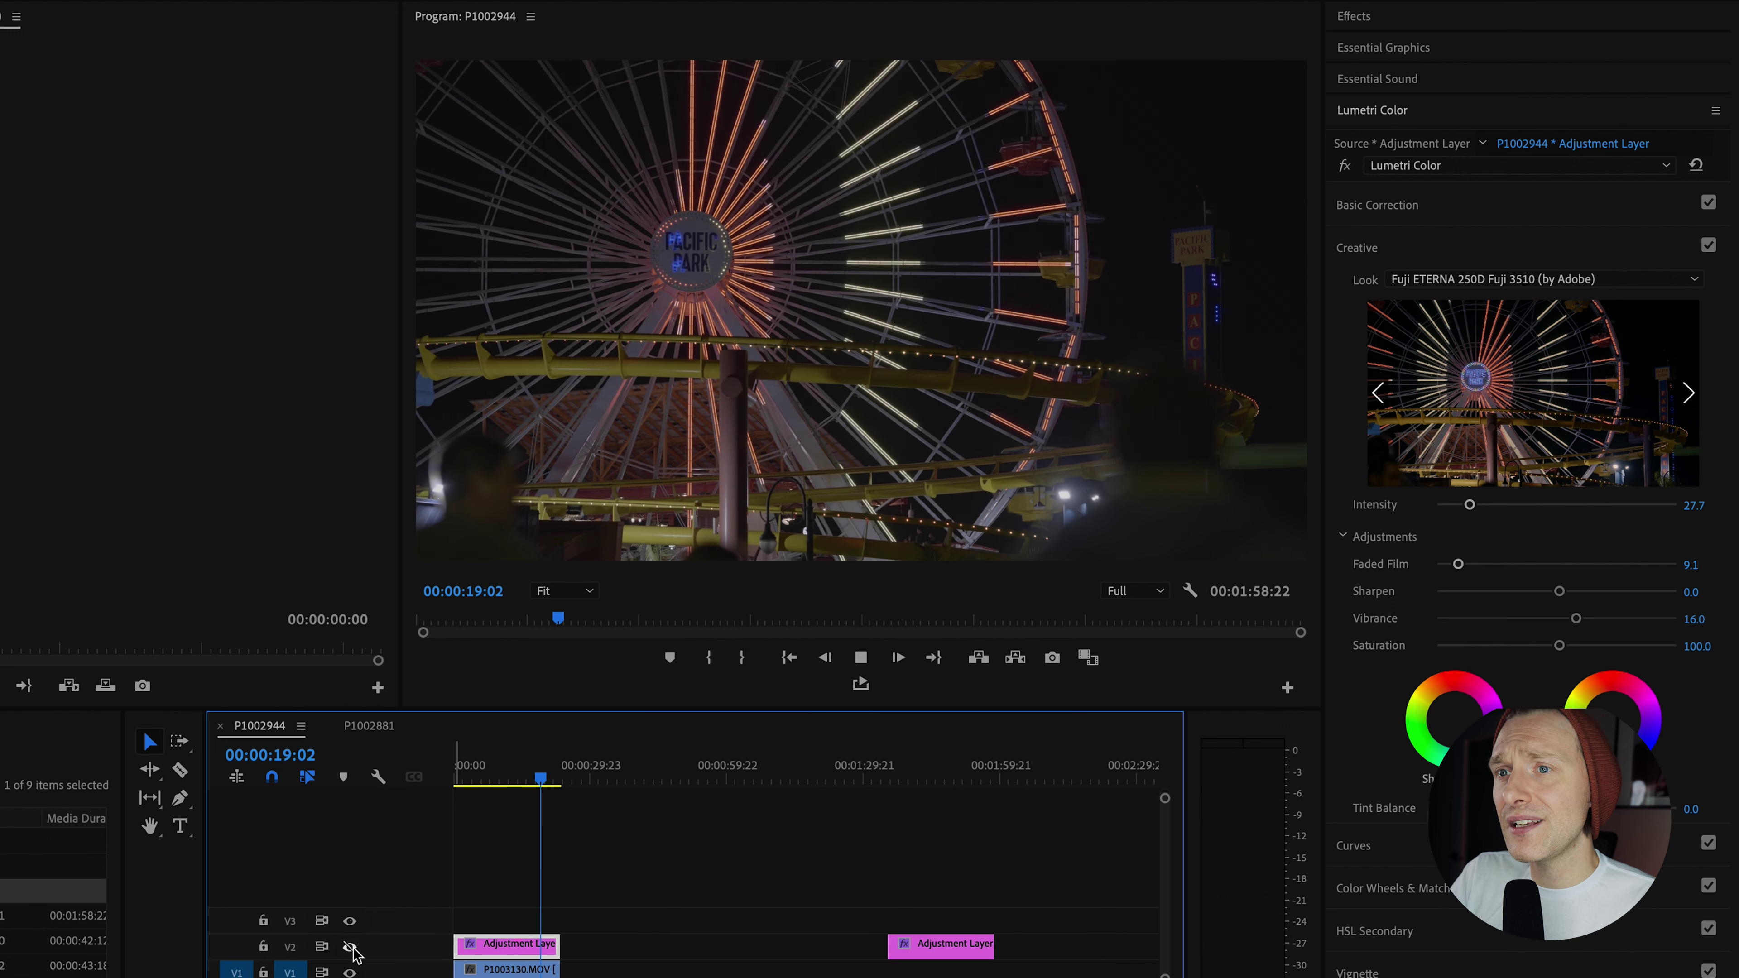
pyautogui.click(351, 948)
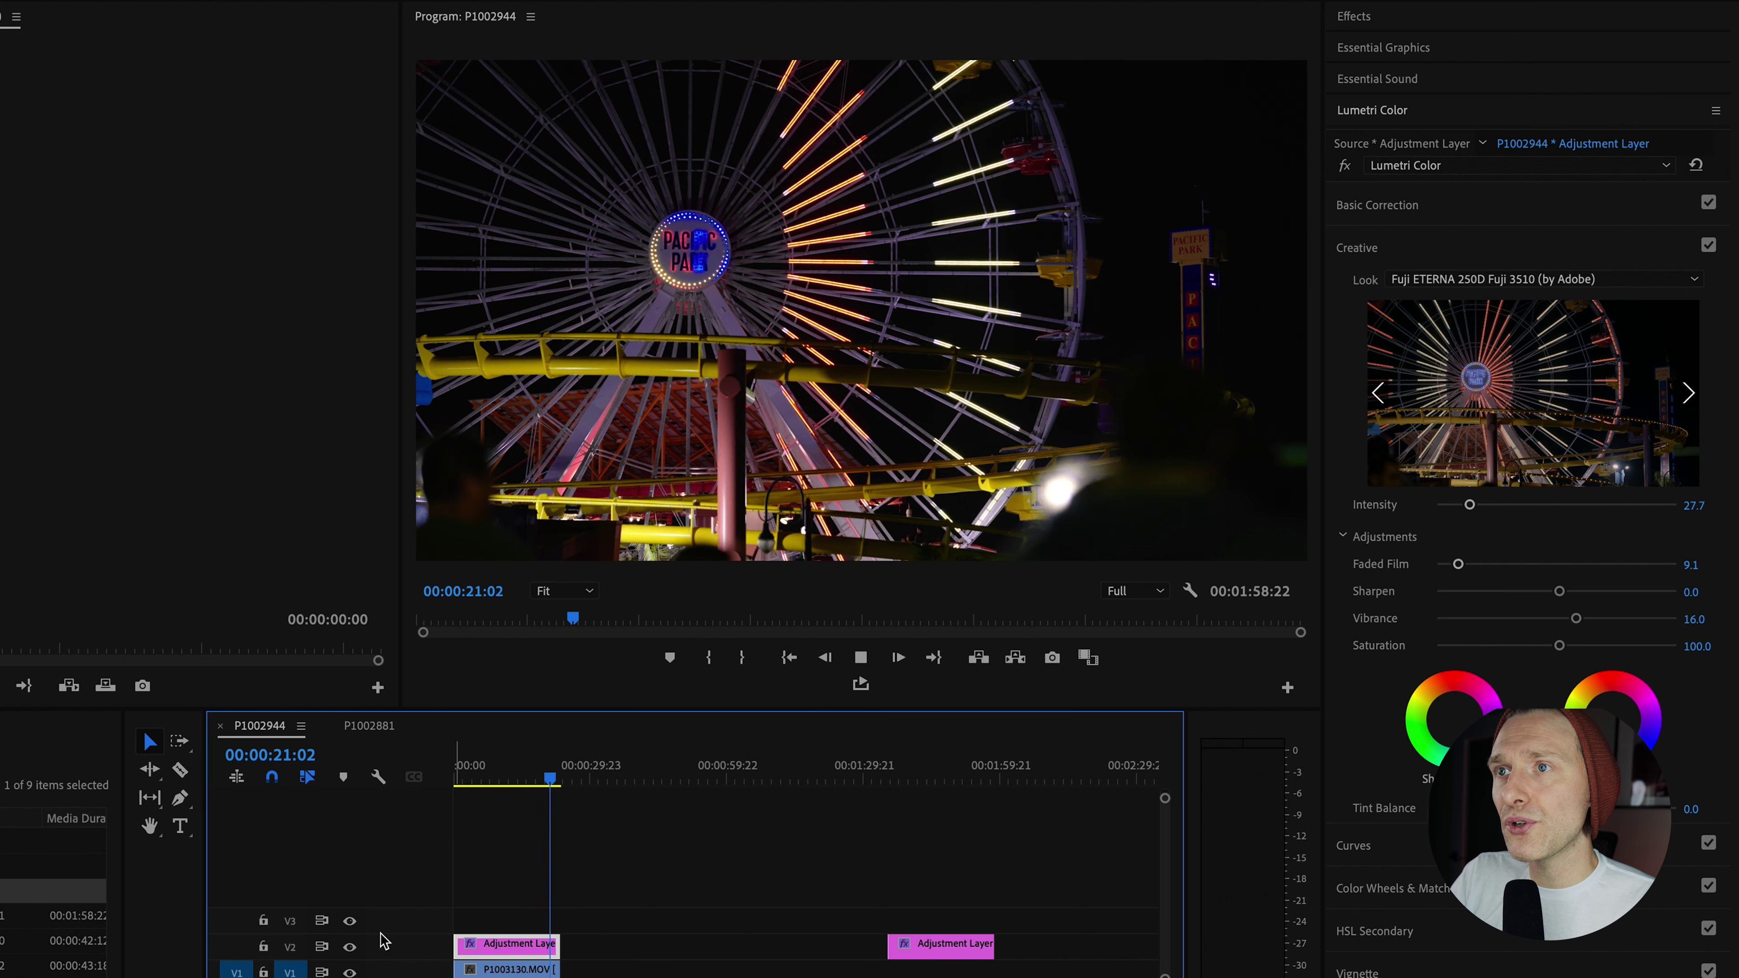
pyautogui.press('space')
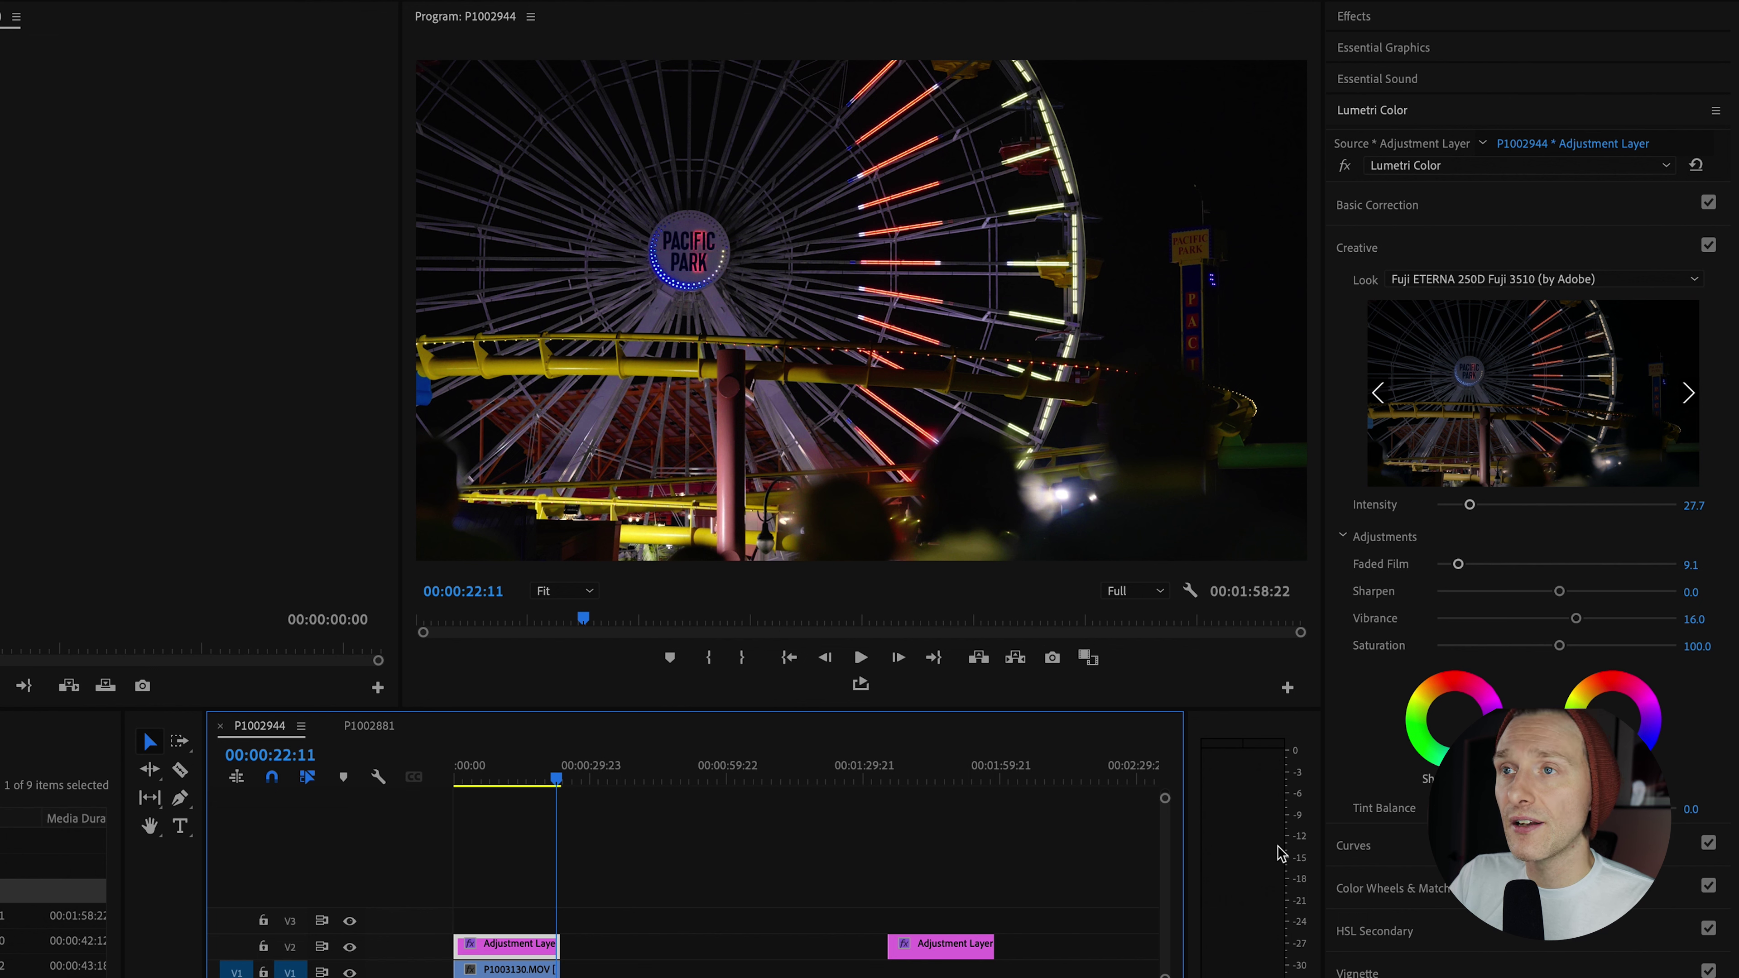
pyautogui.click(492, 771)
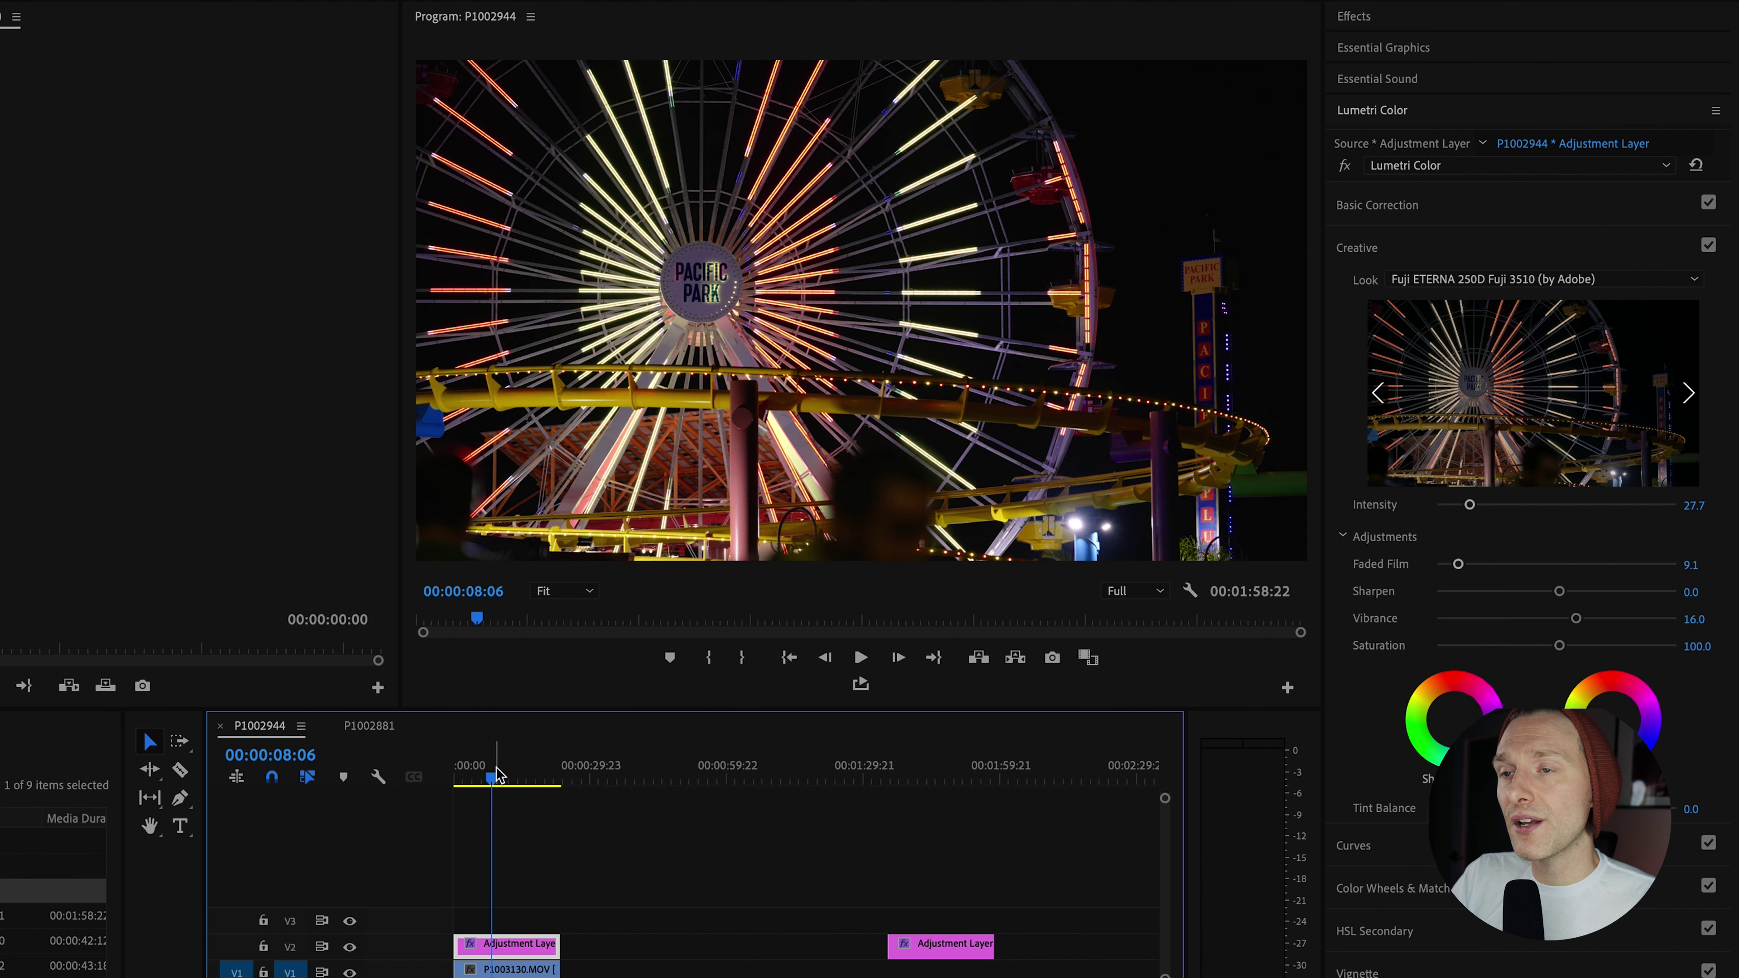
pyautogui.press('space')
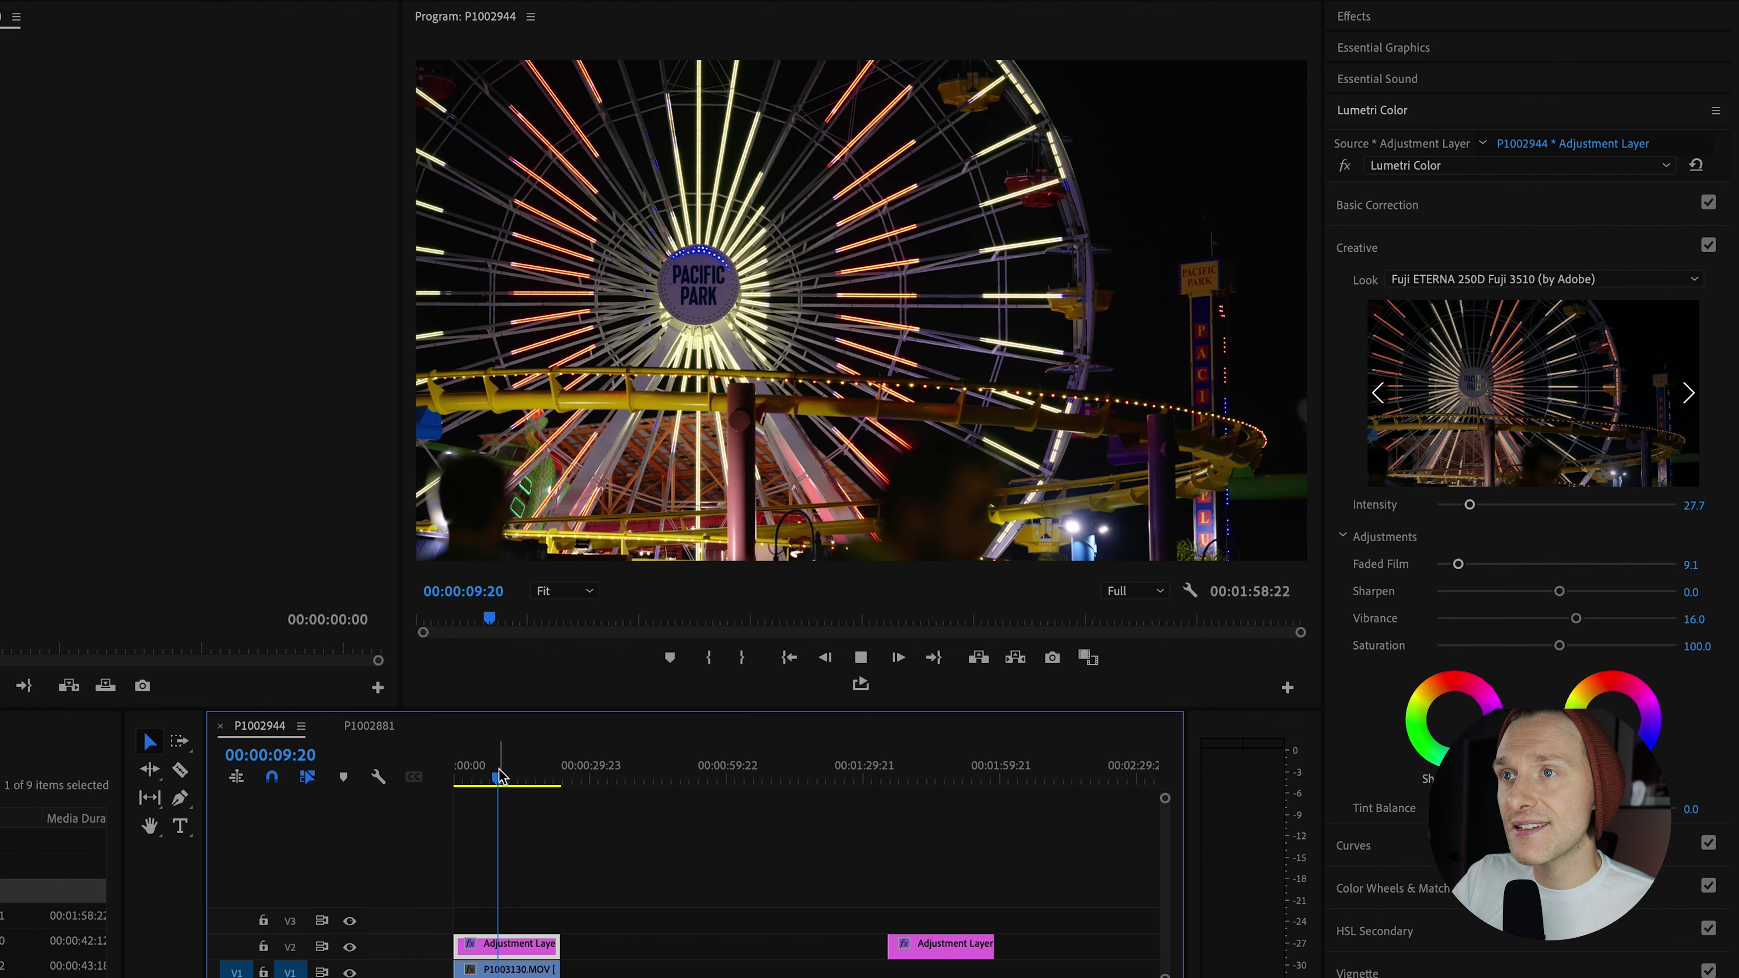